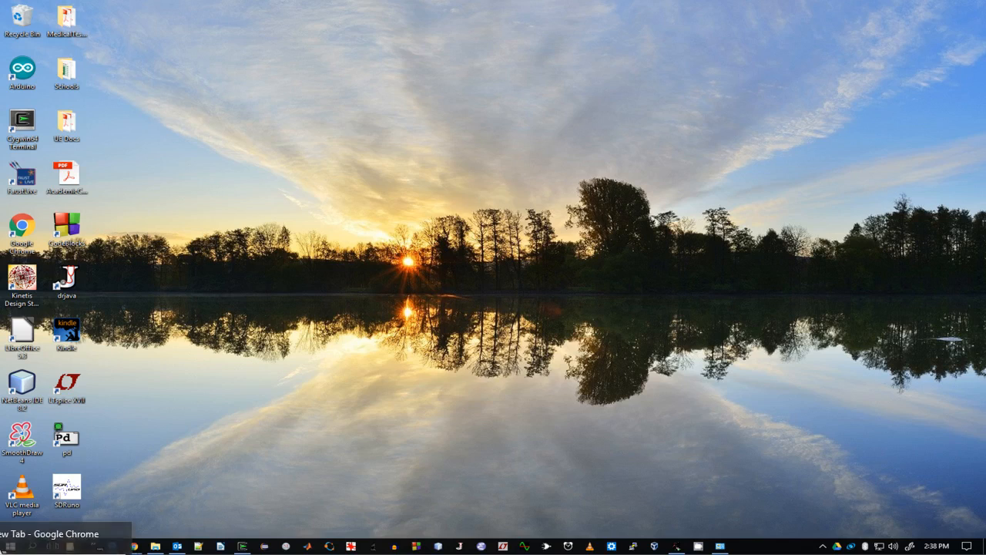
- Open a browser window and go to octave.org
{"action": "left_click", "coordinate": [133, 545]}
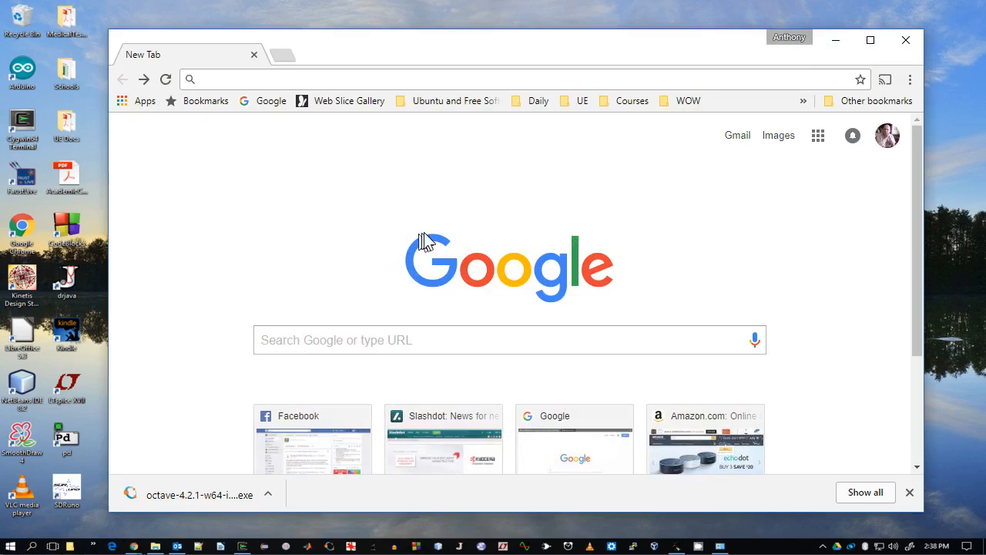
{"action": "type", "text": "octave"}
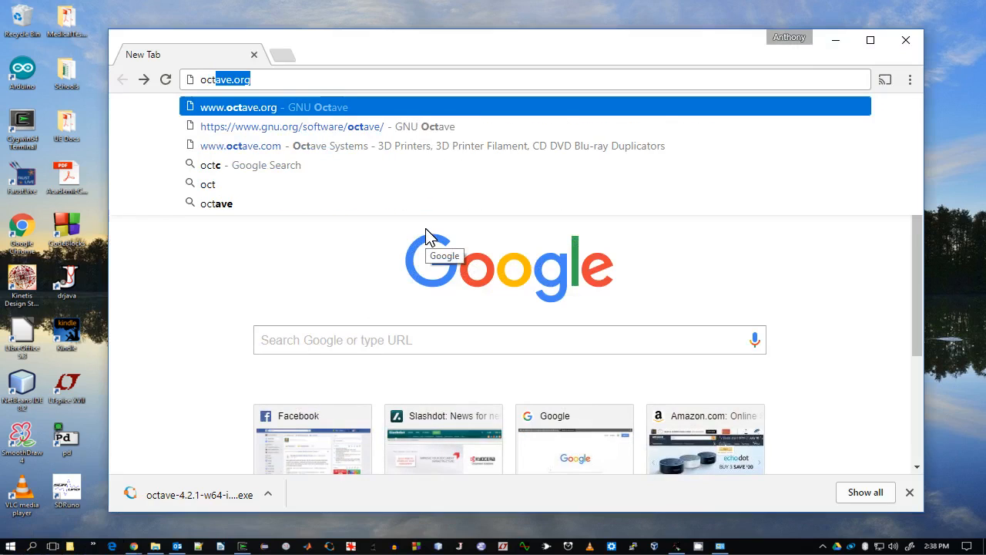
{"action": "type", "text": ".org"}
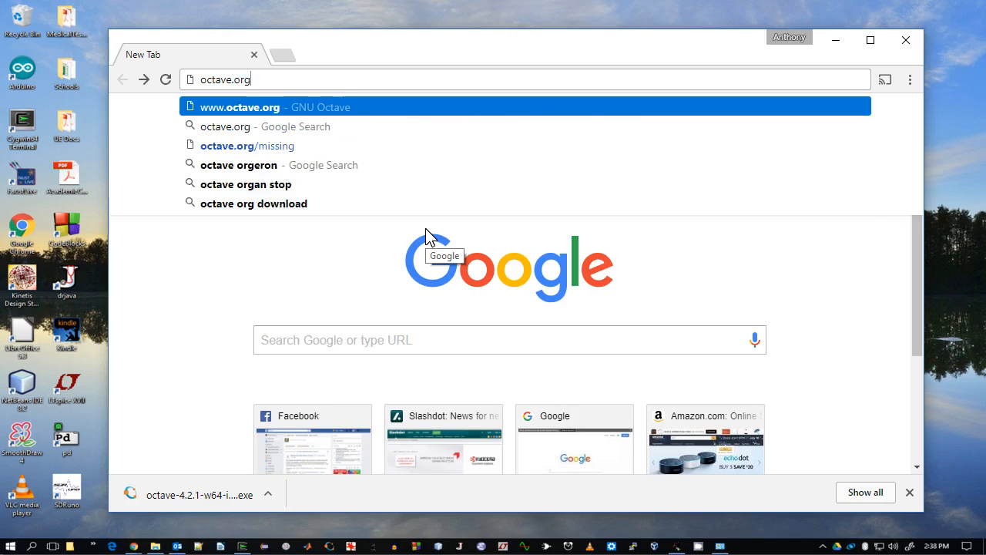
{"action": "key", "text": "Return"}
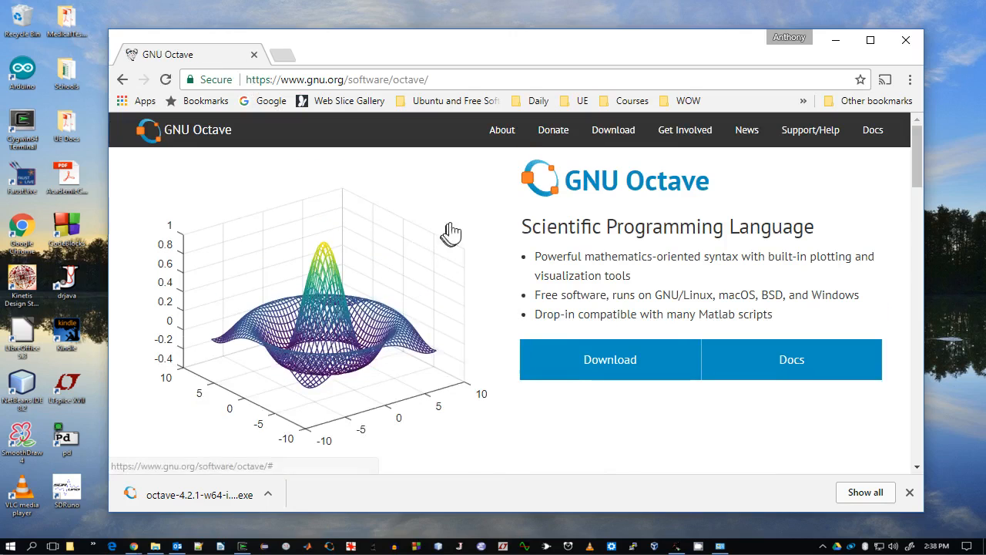
- Open the Download page, pick the Windows option, and follow the link to the Windows binaries directory
{"action": "left_click", "coordinate": [620, 139]}
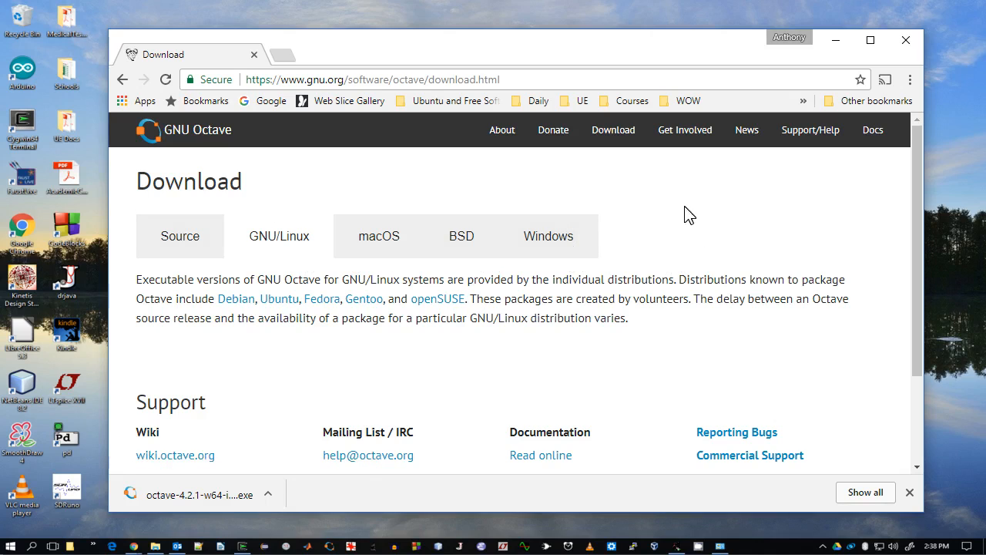
{"action": "left_click", "coordinate": [554, 237]}
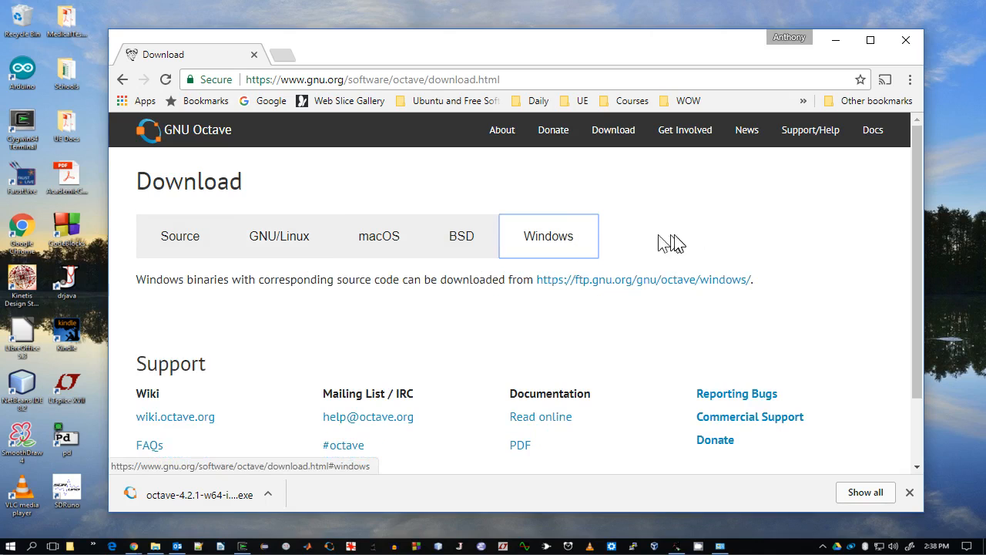
{"action": "left_click", "coordinate": [651, 282]}
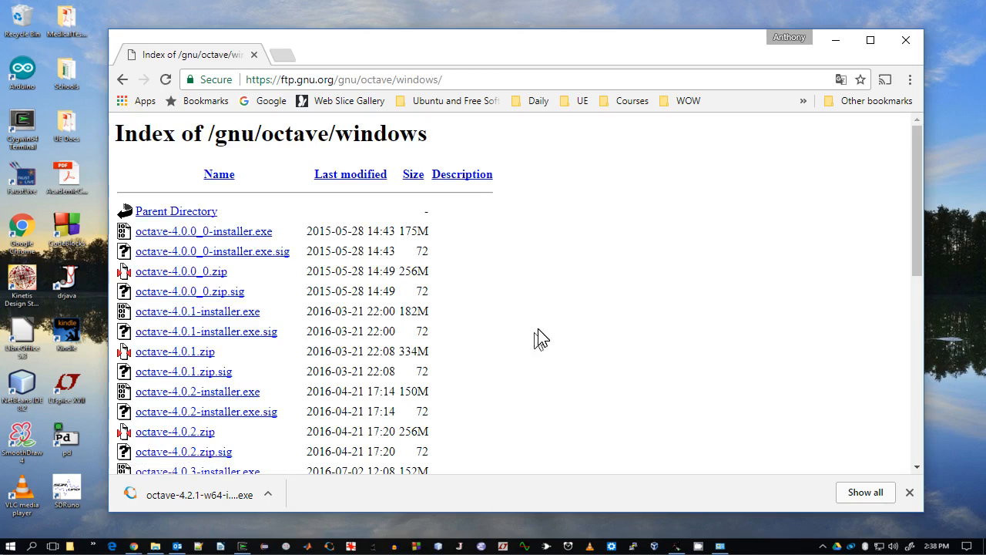
- Start downloading octave-4.2.1-w64-installer.exe and browse to the Downloads library in the save dialog
{"action": "scroll", "coordinate": [477, 341], "scroll_direction": "down", "scroll_amount": 6}
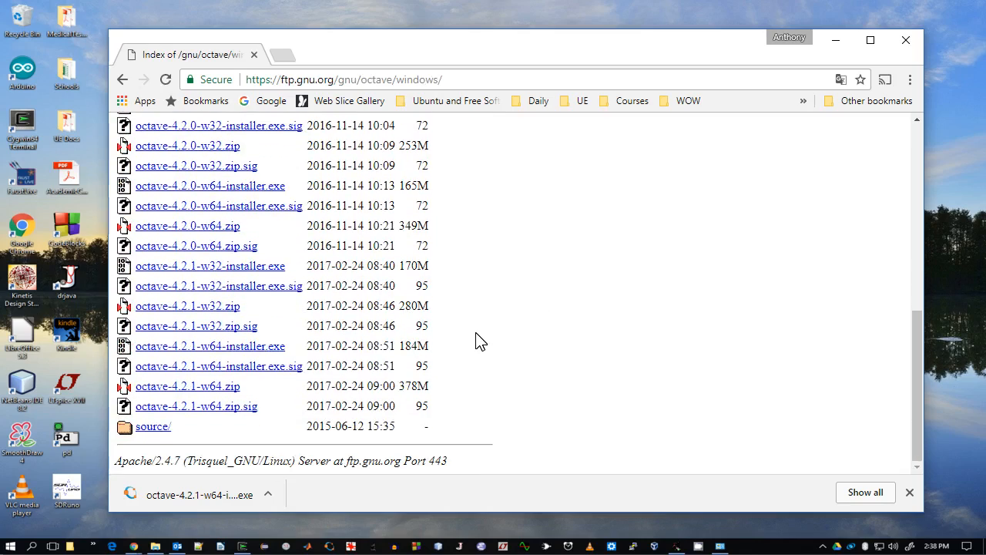
{"action": "scroll", "coordinate": [477, 341], "scroll_direction": "up", "scroll_amount": 5}
{"action": "scroll", "coordinate": [476, 341], "scroll_direction": "down", "scroll_amount": 5}
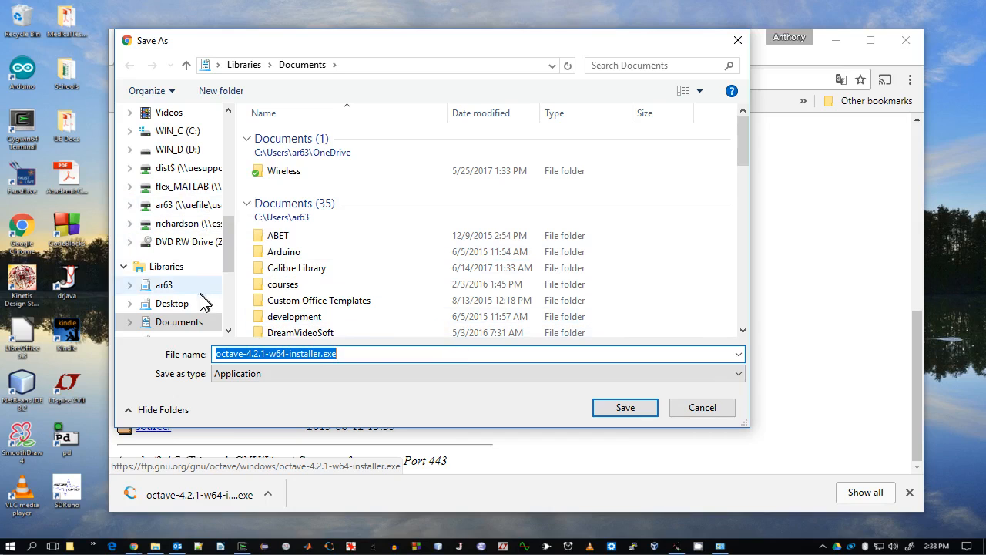
{"action": "left_click_drag", "start_coordinate": [226, 244], "coordinate": [224, 269]}
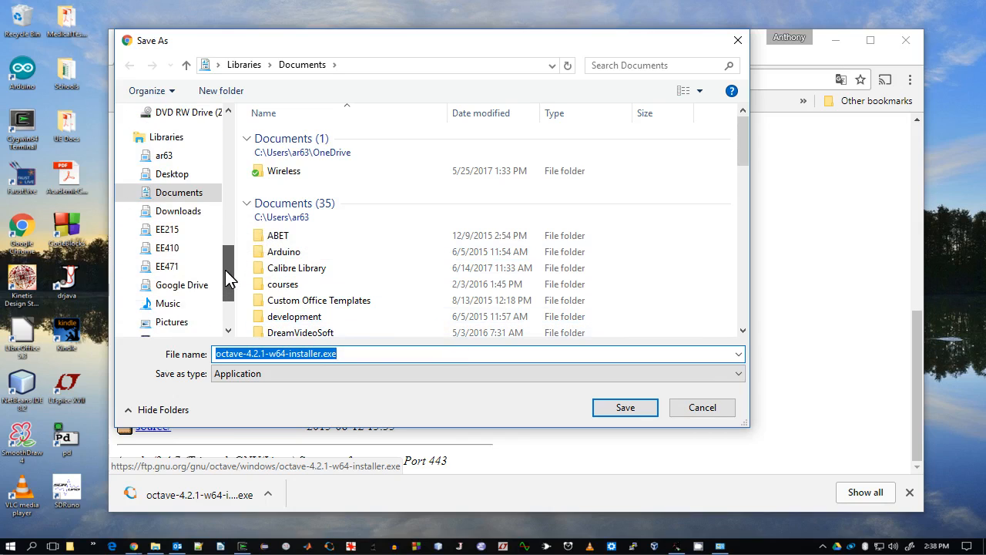
{"action": "left_click", "coordinate": [187, 213]}
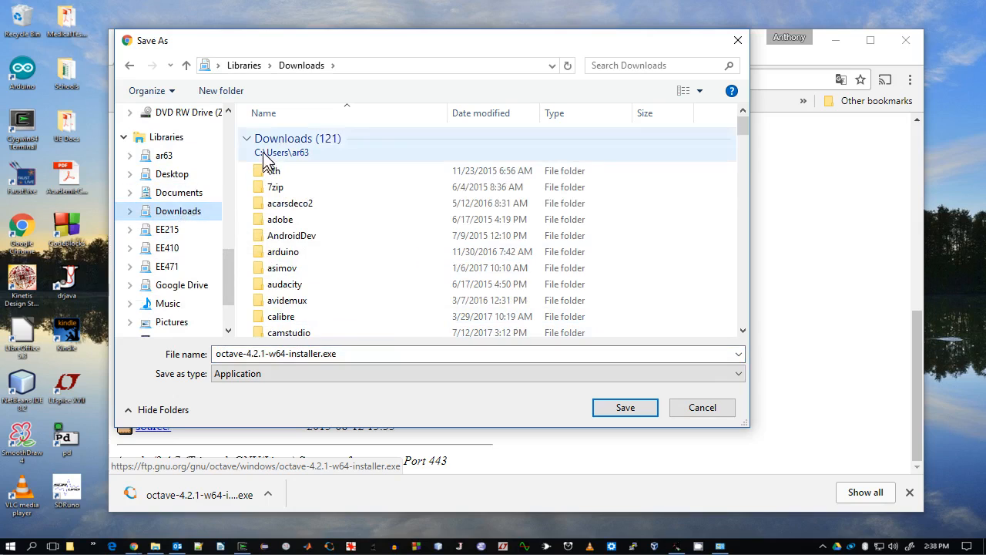
- Create a folder named octave inside Downloads, open it, and save the installer there
{"action": "left_click", "coordinate": [231, 90]}
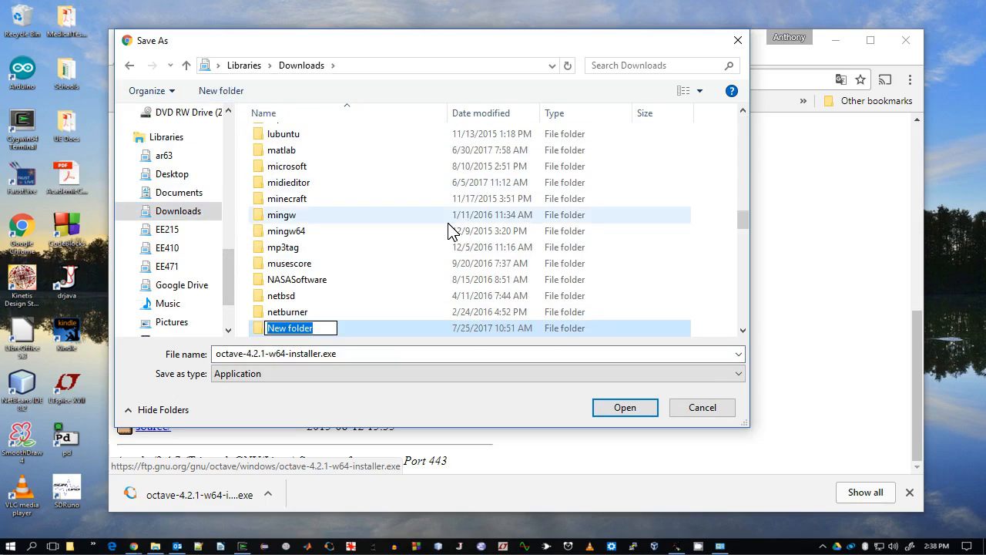
{"action": "type", "text": "octave"}
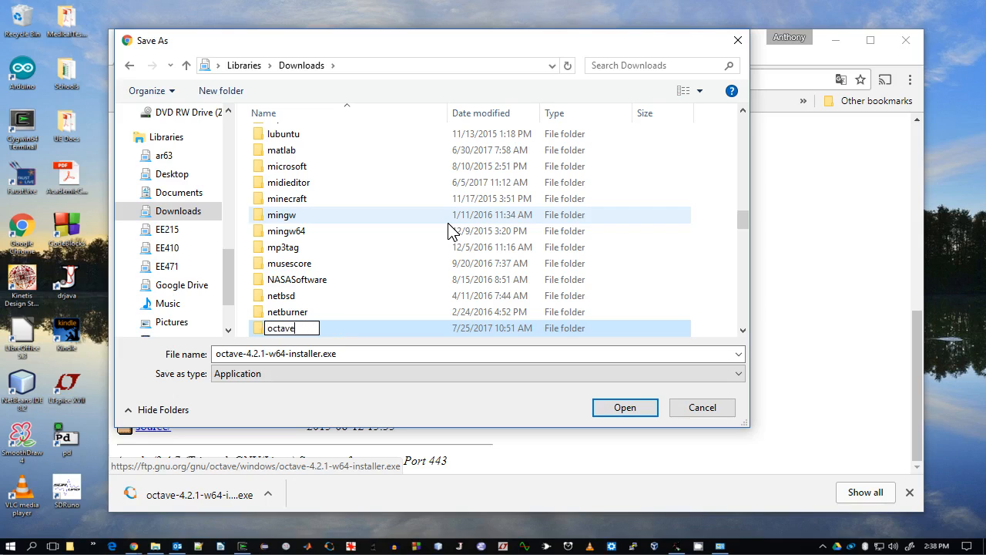
{"action": "key", "text": "Return"}
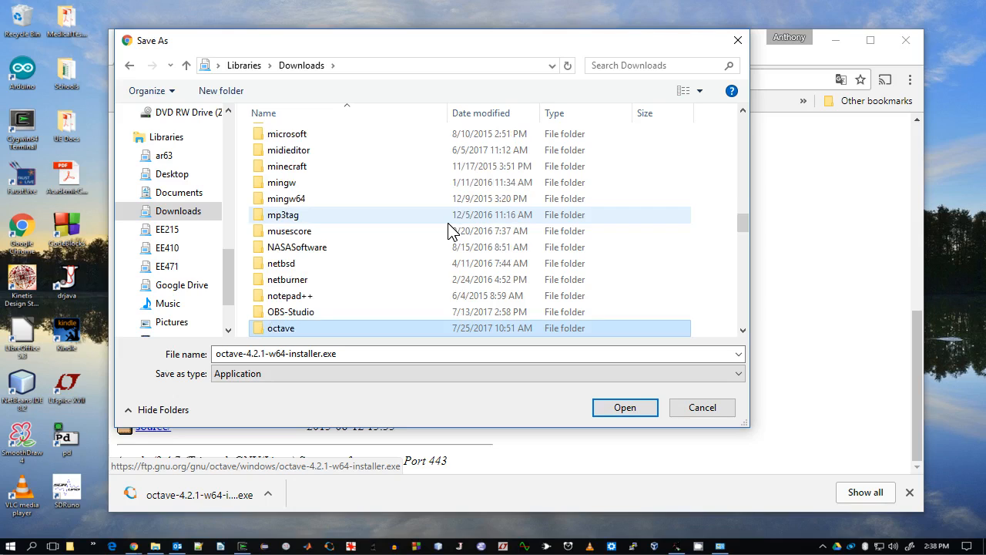
{"action": "key", "text": "Return"}
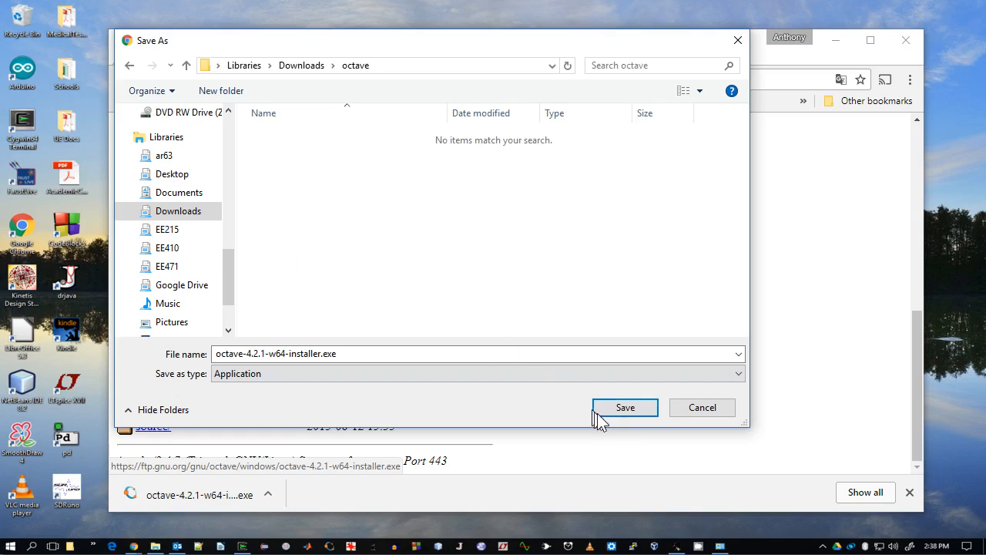
{"action": "left_click", "coordinate": [628, 409]}
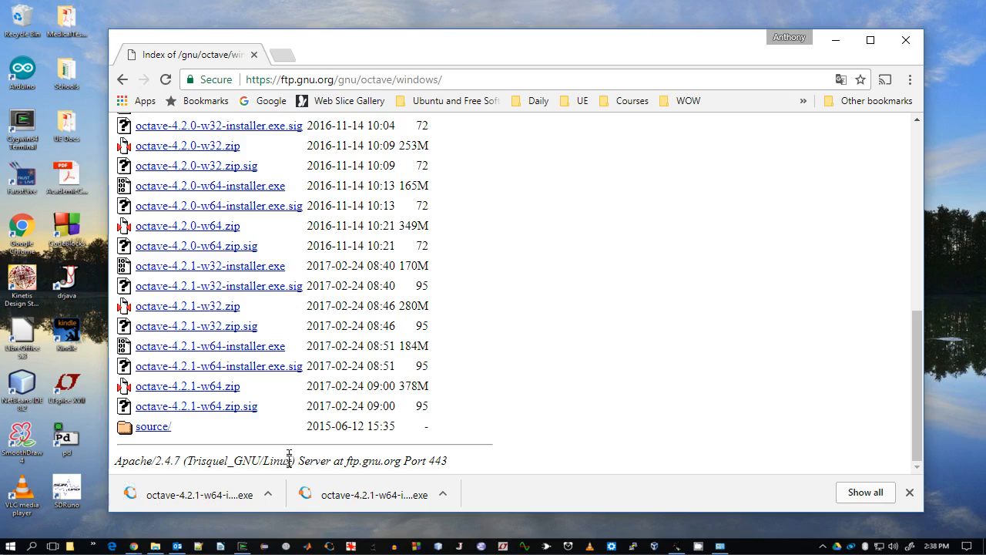
- Minimize the browser and open the octave folder inside Downloads in File Explorer
{"action": "left_click", "coordinate": [835, 43]}
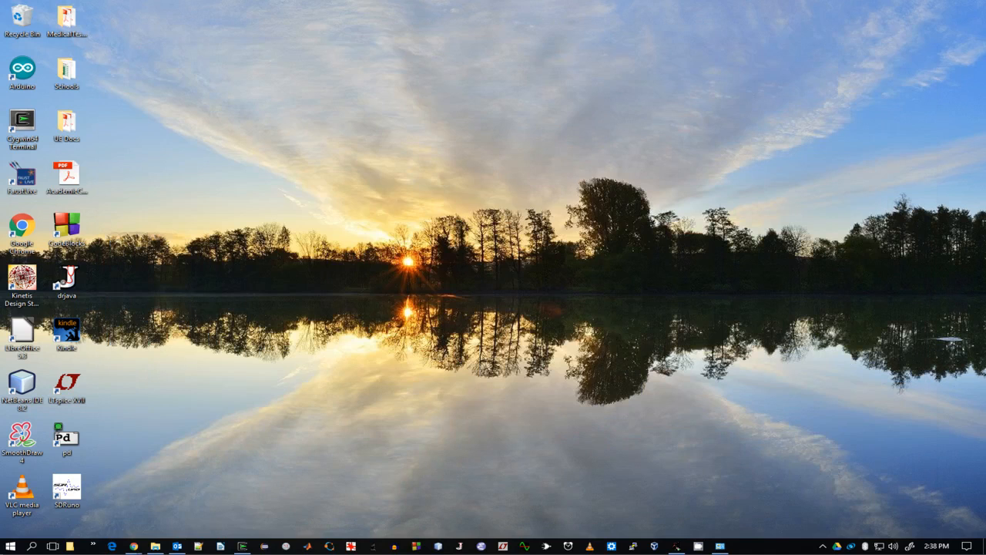
{"action": "mouse_move", "coordinate": [155, 545]}
{"action": "left_click", "coordinate": [81, 544]}
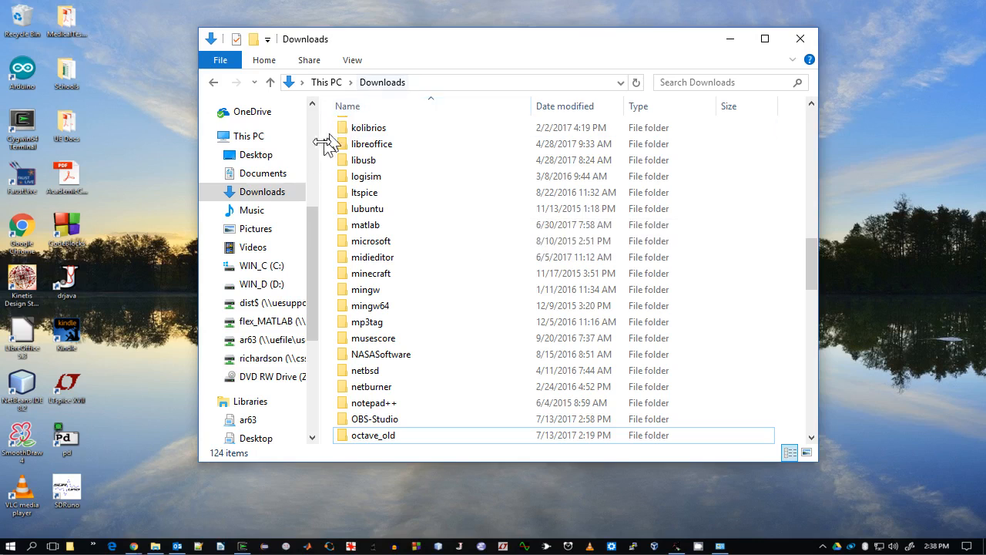
{"action": "left_click", "coordinate": [248, 193]}
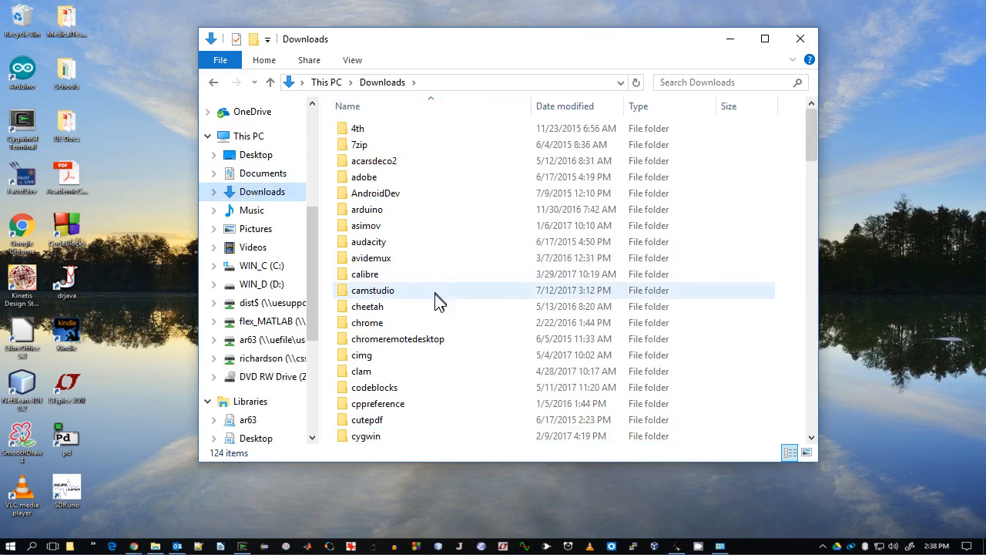
{"action": "scroll", "coordinate": [436, 309], "scroll_direction": "down", "scroll_amount": 6}
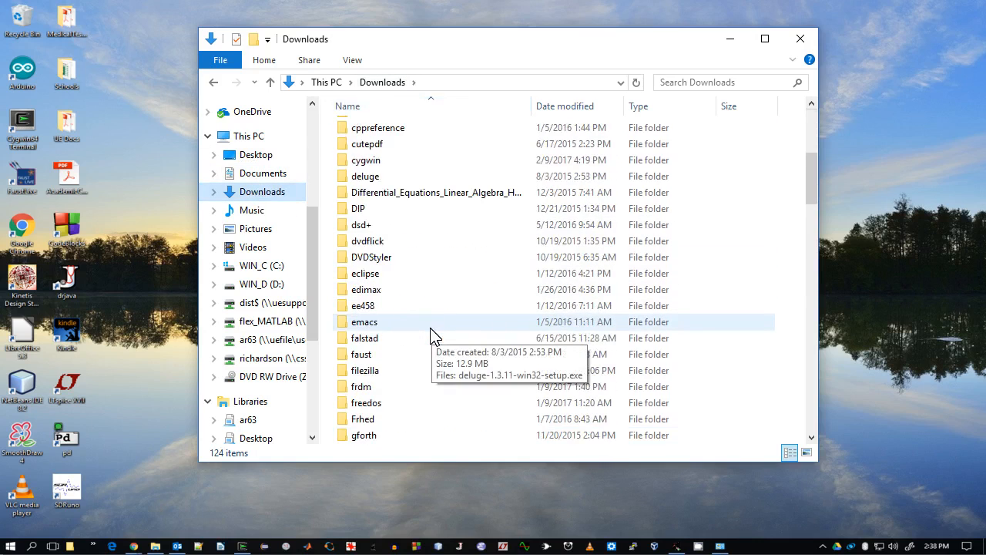
{"action": "scroll", "coordinate": [431, 333], "scroll_direction": "down", "scroll_amount": 7}
{"action": "scroll", "coordinate": [432, 335], "scroll_direction": "down", "scroll_amount": 5}
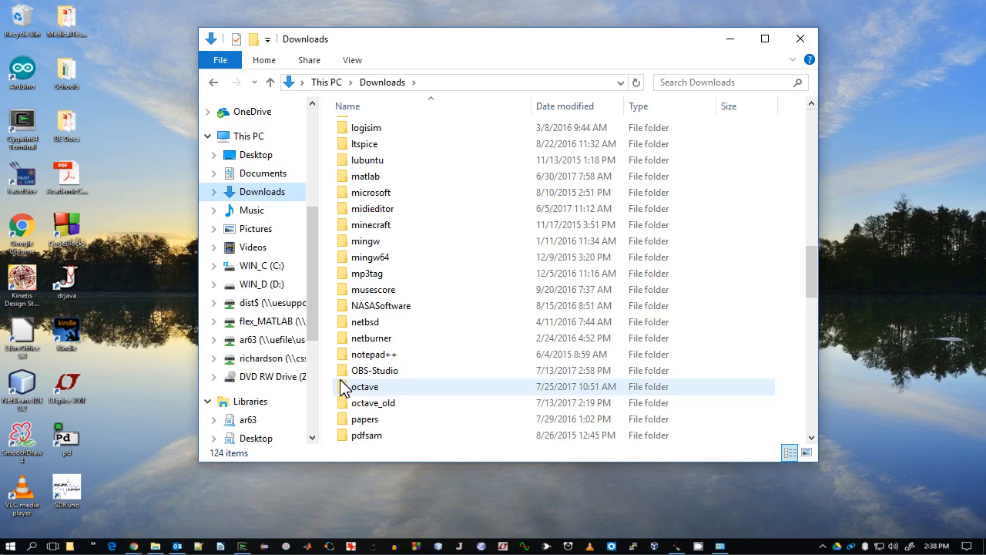
{"action": "double_click", "coordinate": [367, 386]}
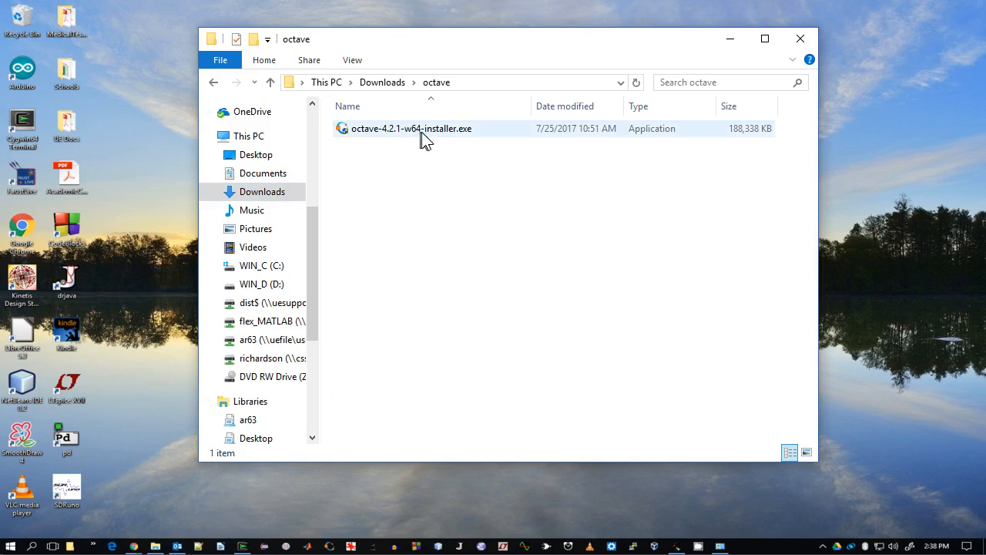
- Run octave-4.2.1-w64-installer.exe and install with the default options to C:\Octave\Octave-4.2.1
{"action": "double_click", "coordinate": [393, 133]}
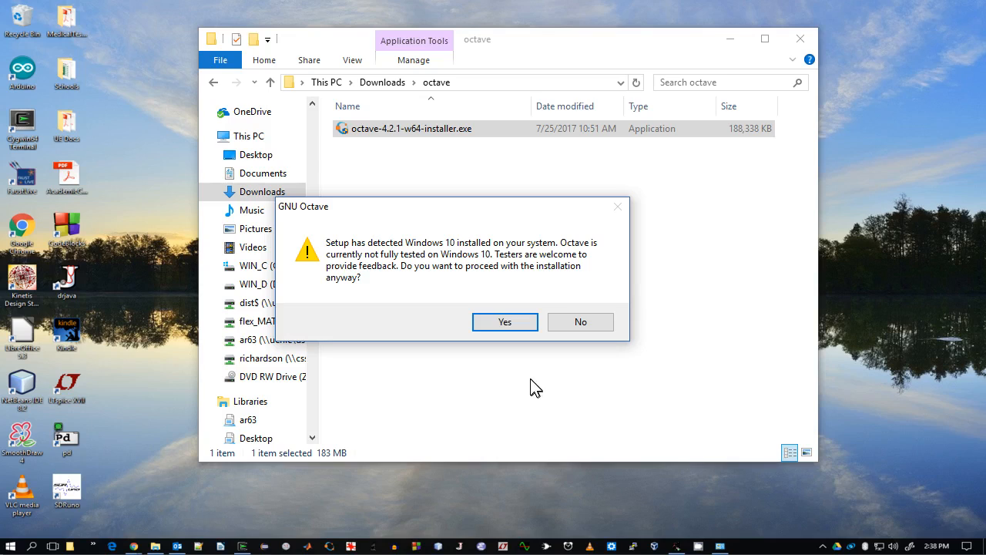
{"action": "left_click", "coordinate": [505, 324]}
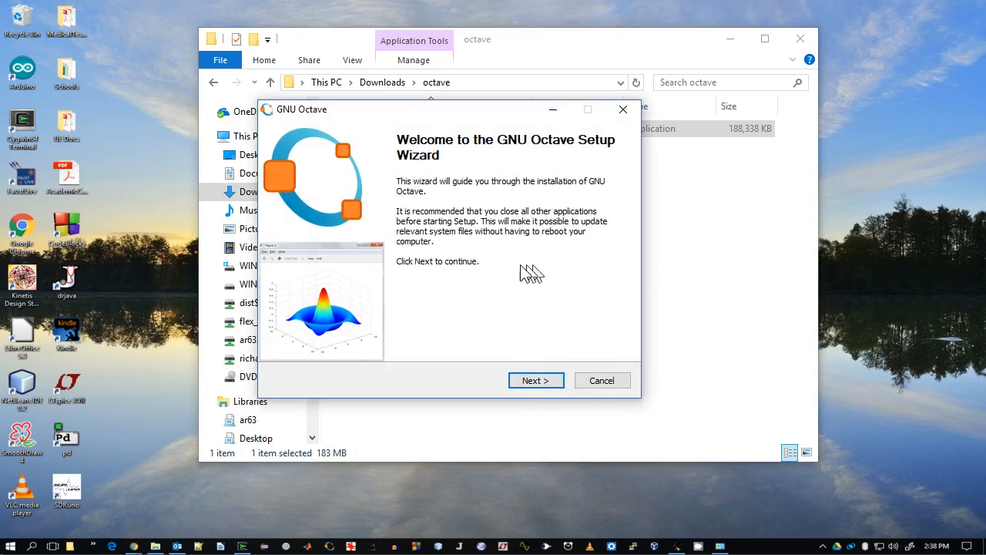
{"action": "left_click", "coordinate": [522, 380]}
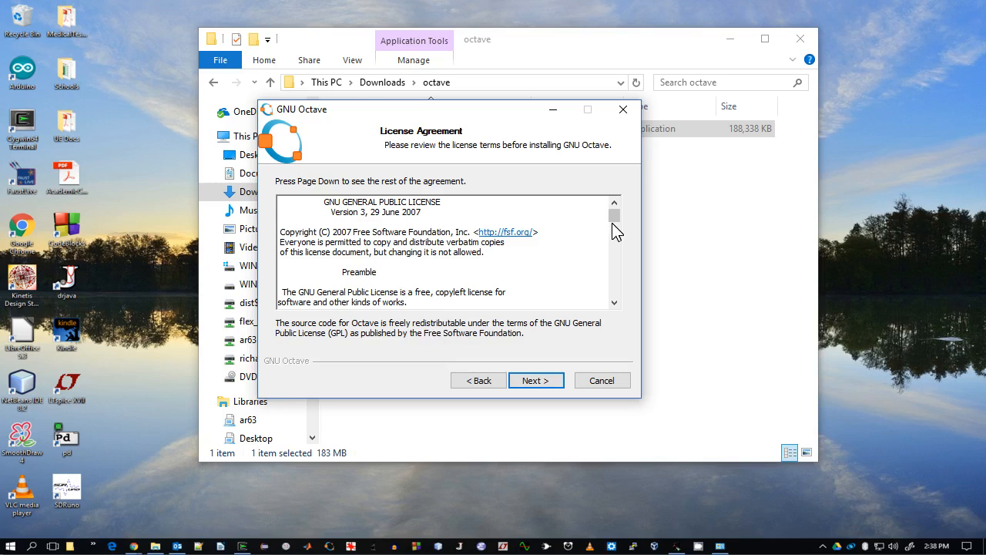
{"action": "left_click", "coordinate": [543, 386]}
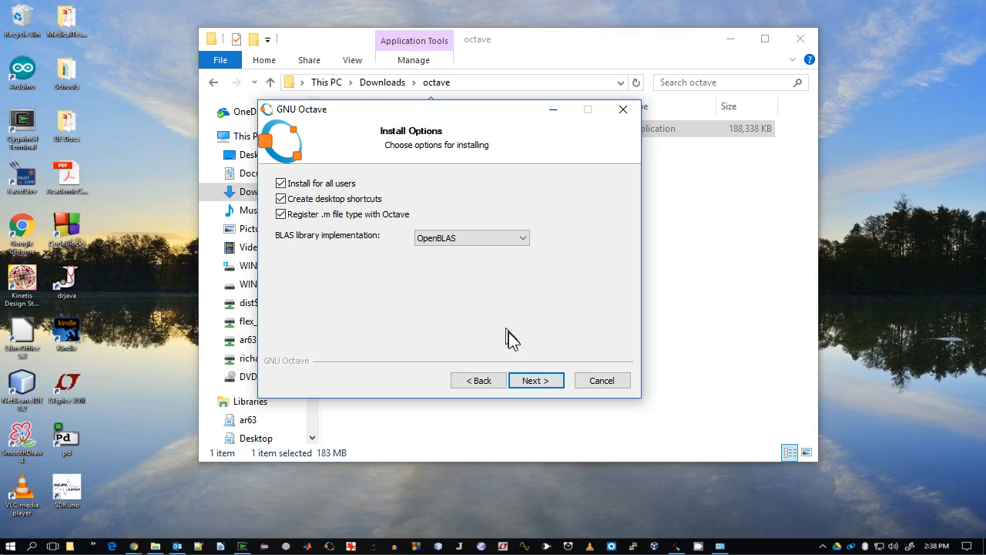
{"action": "left_click", "coordinate": [533, 383]}
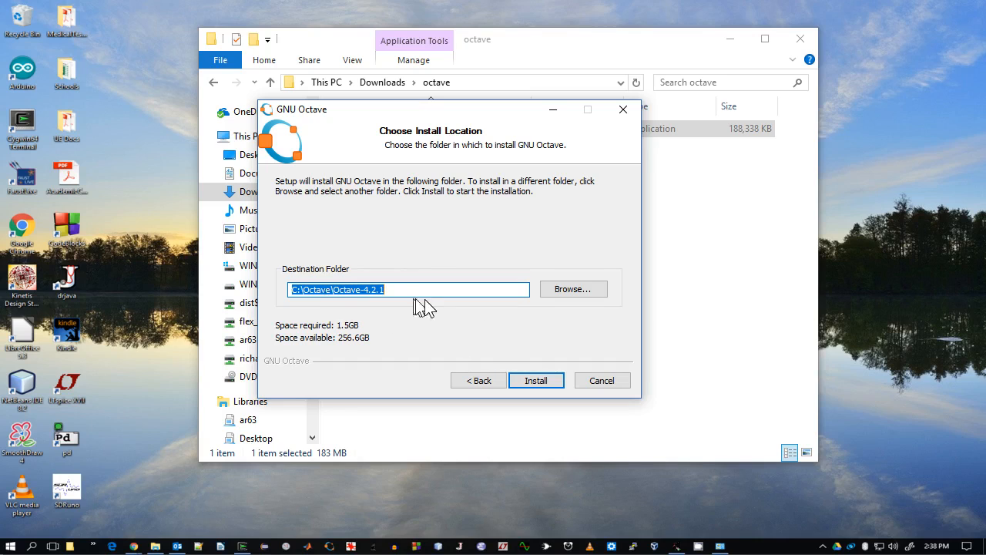
{"action": "left_click", "coordinate": [535, 381]}
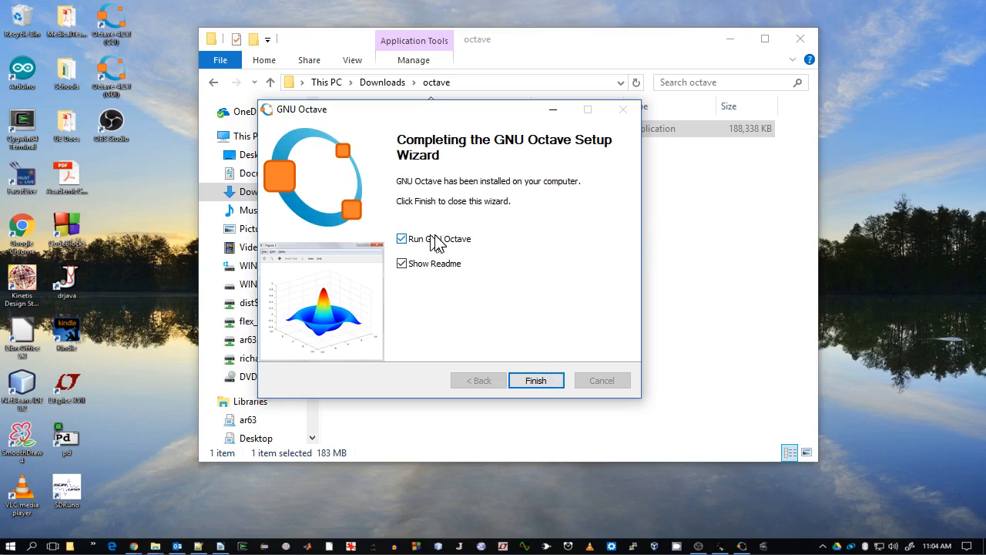
- Clear the Run GNU Octave and Show Readme options, finish the setup wizard, and close File Explorer
{"action": "left_click", "coordinate": [402, 239]}
{"action": "left_click", "coordinate": [401, 263]}
{"action": "left_click", "coordinate": [535, 380]}
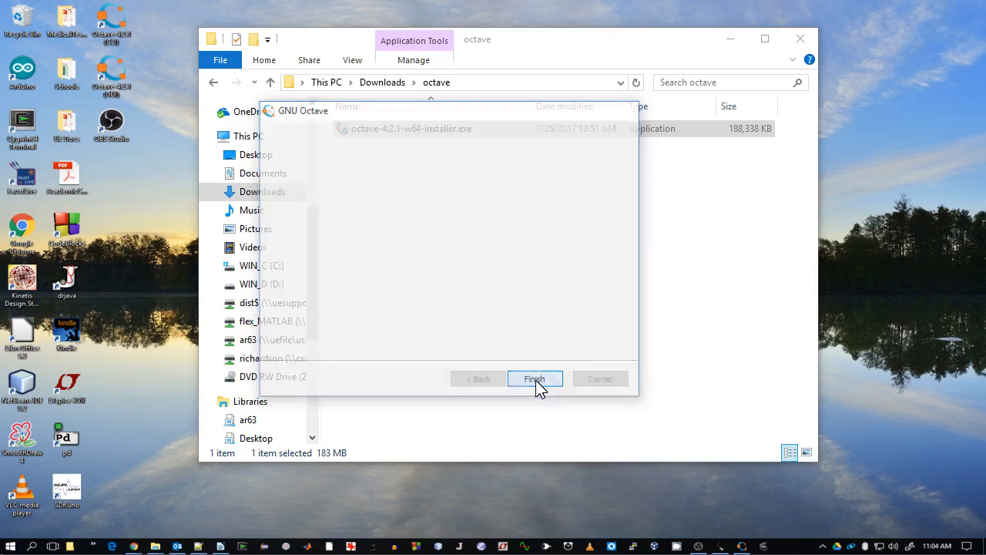
{"action": "left_click", "coordinate": [801, 38]}
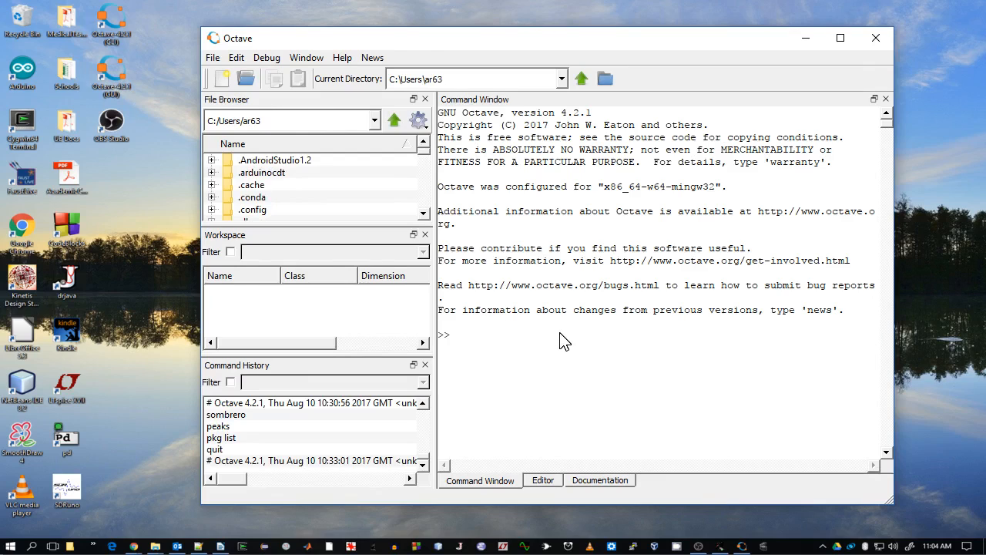
- Run the sombrero command in the Octave command window, then close its figure window
{"action": "type", "text": "sombrero"}
{"action": "key", "text": "Return"}
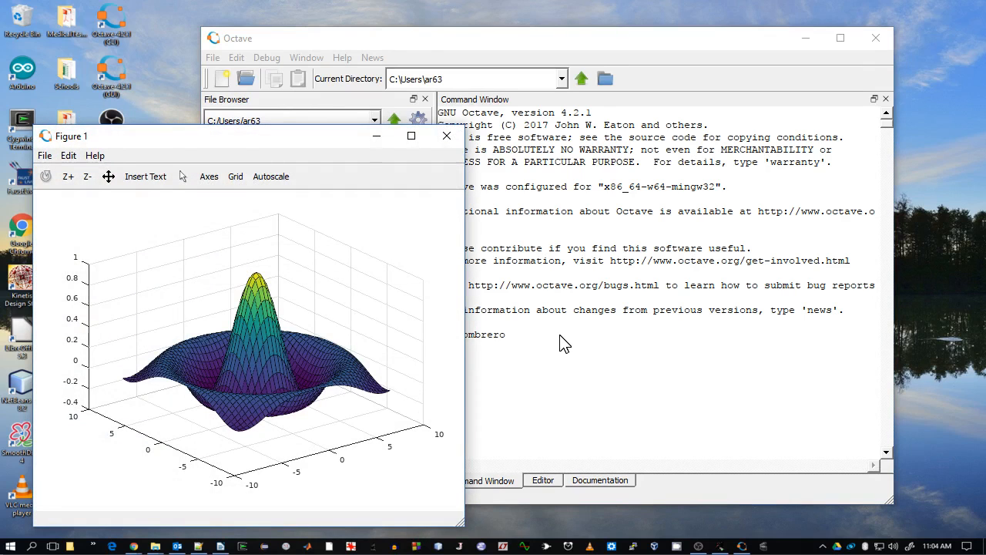
{"action": "left_click_drag", "start_coordinate": [262, 140], "coordinate": [356, 90]}
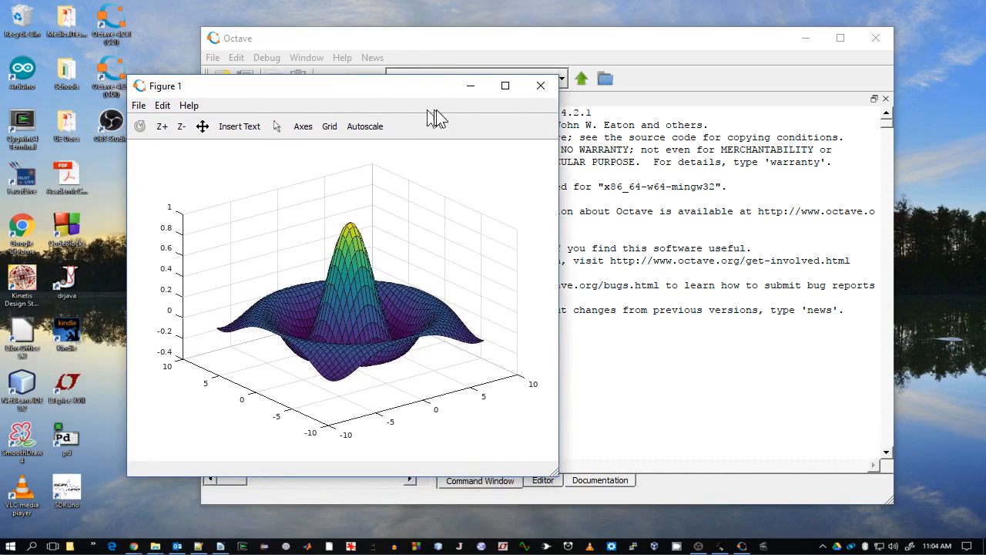
{"action": "left_click", "coordinate": [541, 87]}
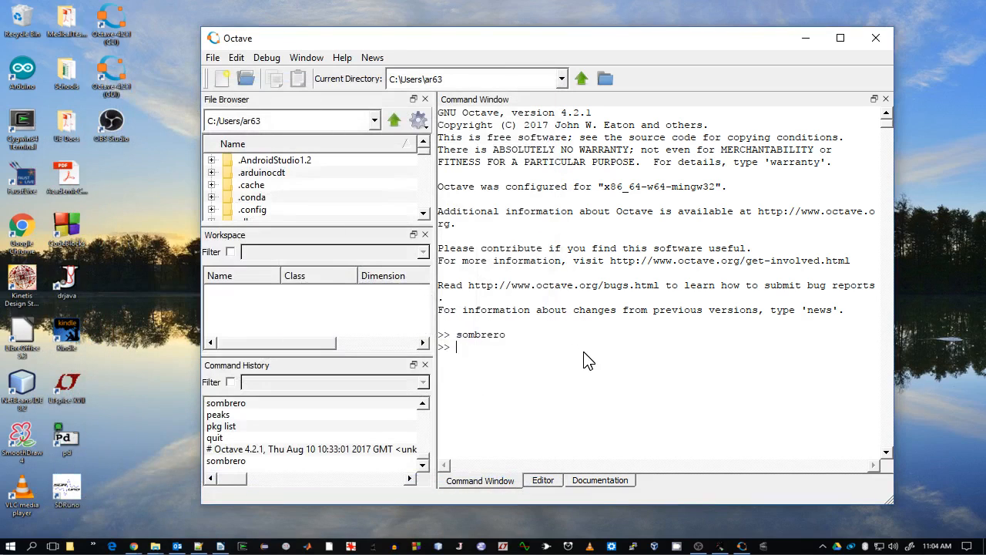
- Run the peaks command and close its figure window
{"action": "type", "text": "peaks"}
{"action": "key", "text": "Return"}
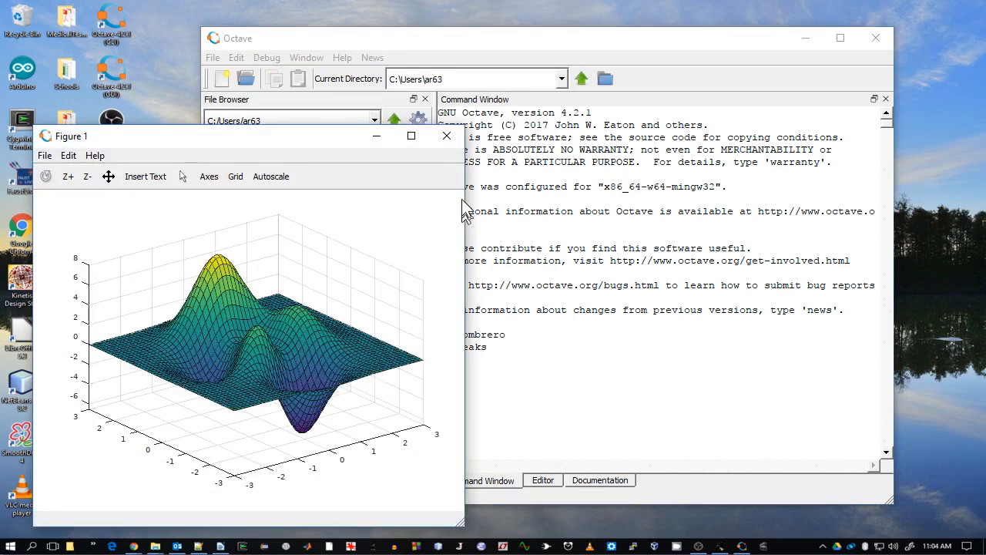
{"action": "left_click", "coordinate": [446, 136]}
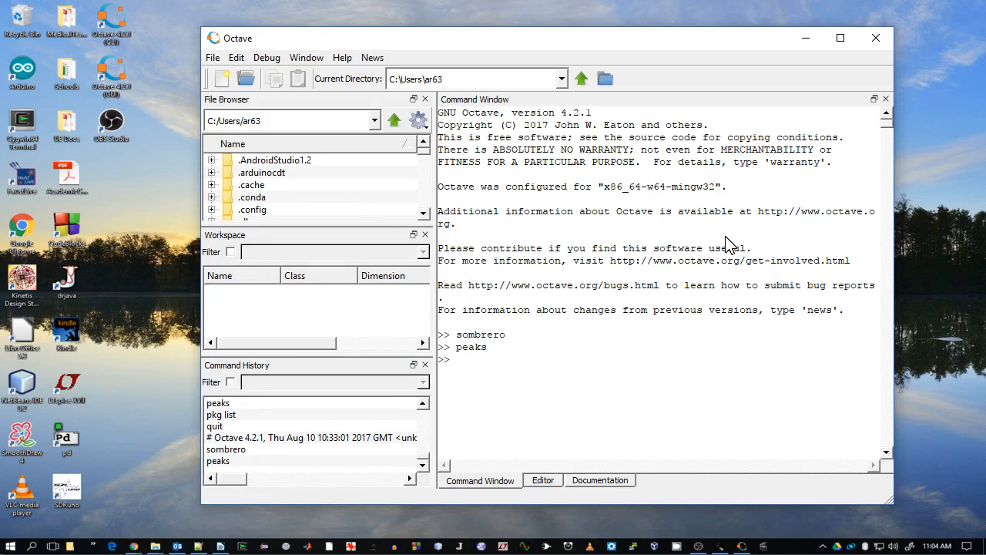
- Run pkg list to show the installed packages, paging forward through the output and quitting the pager
{"action": "type", "text": "pkg list"}
{"action": "key", "text": "Return"}
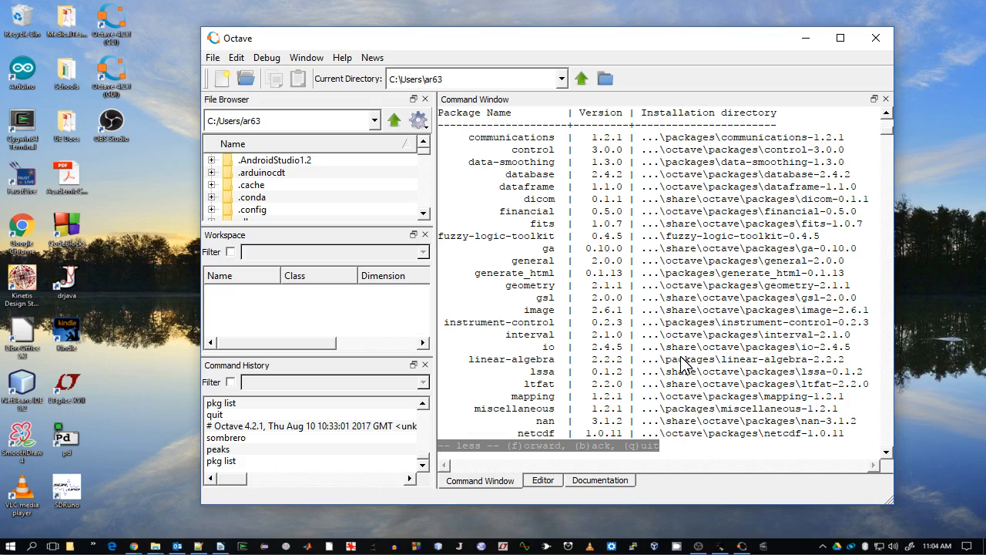
{"action": "key", "text": "f"}
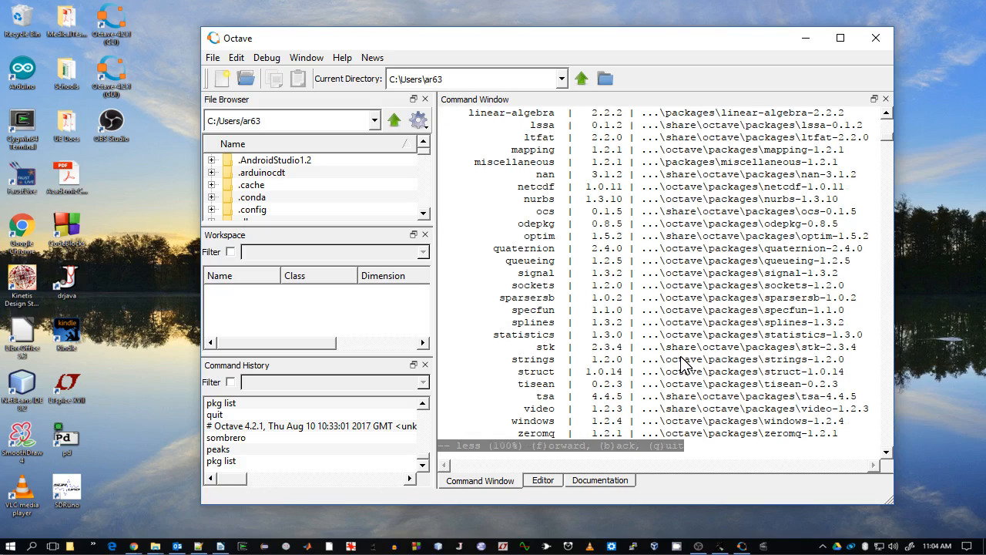
{"action": "key", "text": "q"}
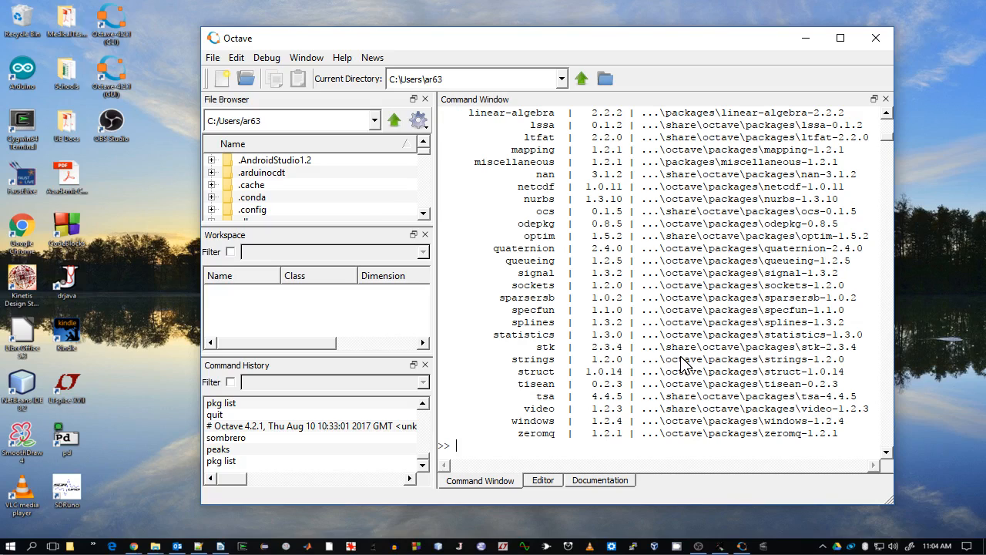
- Turn off output paging with more off and run pkg list again
{"action": "type", "text": "more off"}
{"action": "key", "text": "Return"}
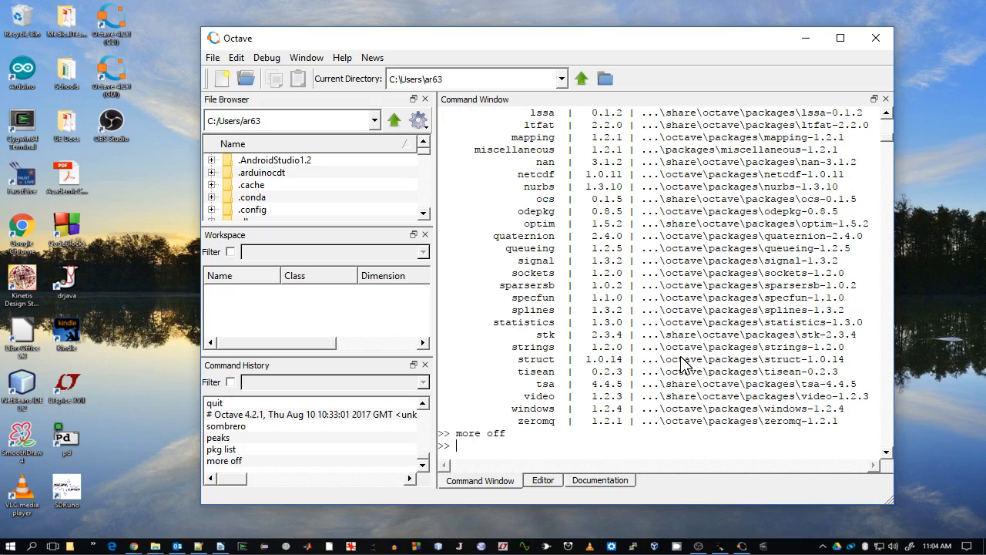
{"action": "type", "text": "pkg list"}
{"action": "key", "text": "Return"}
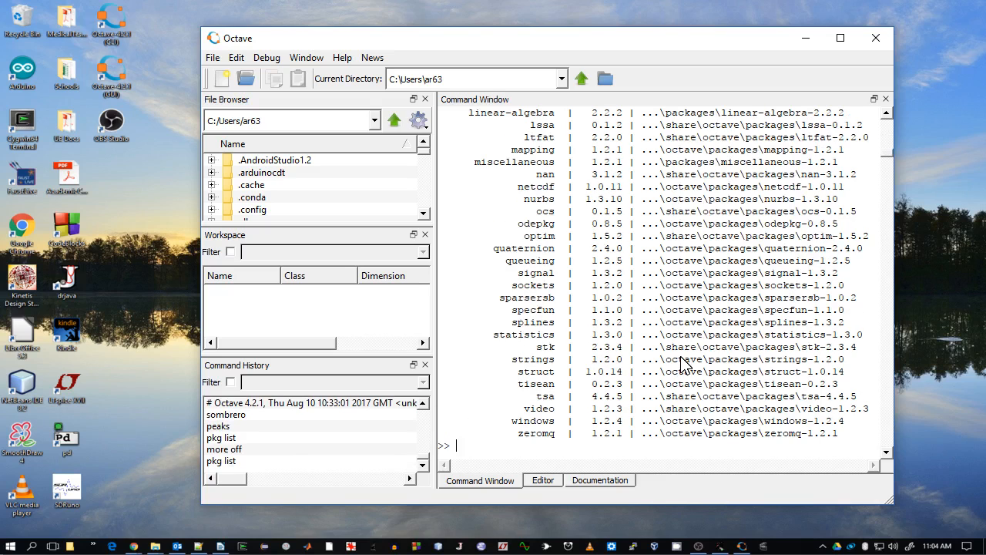
{"action": "mouse_move", "coordinate": [891, 155]}
{"action": "left_mouse_down"}
{"action": "mouse_move", "coordinate": [887, 145]}
{"action": "mouse_move", "coordinate": [882, 155]}
{"action": "left_mouse_up"}
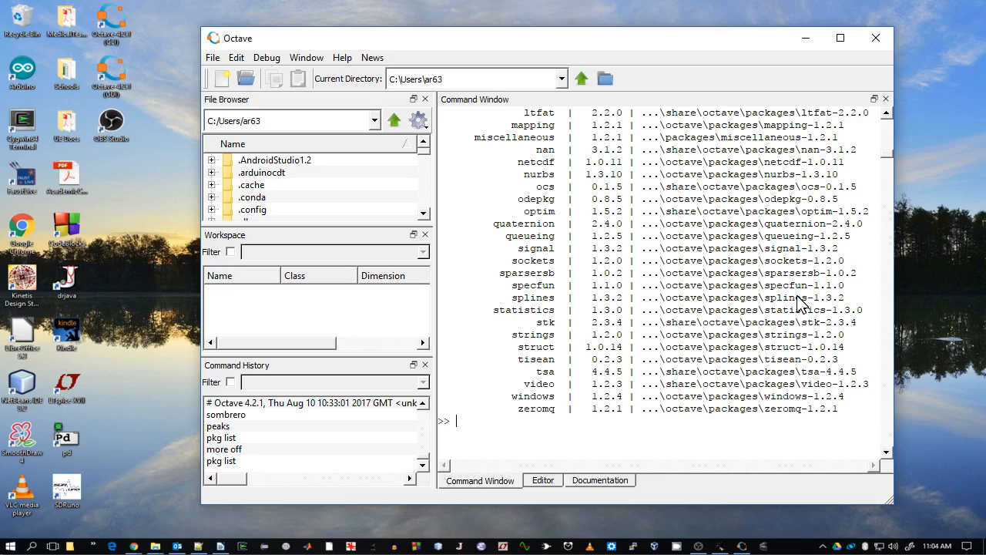
- Load the signal package and run pkg list again, scrolling through the package list
{"action": "type", "text": "pkg load signal"}
{"action": "key", "text": "Return"}
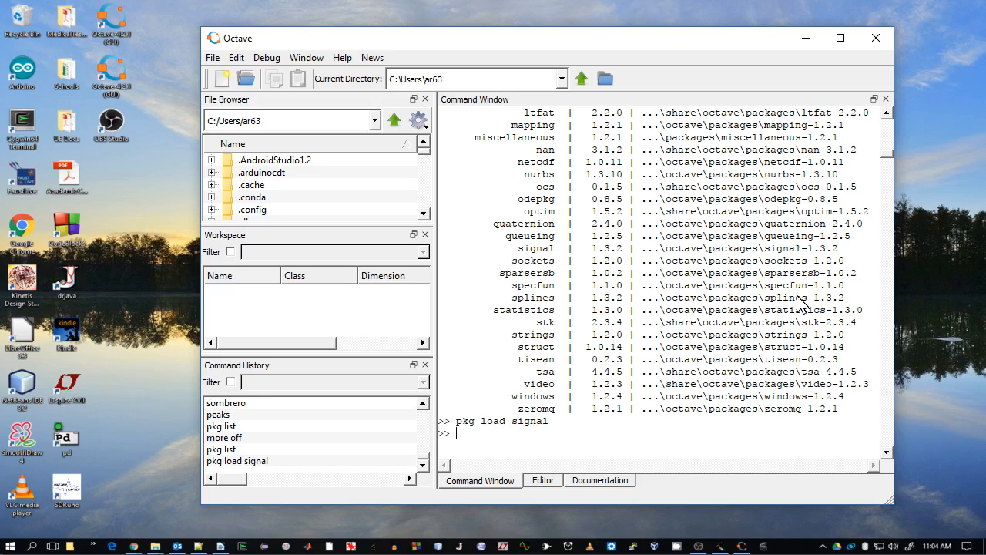
{"action": "type", "text": "pkg list"}
{"action": "key", "text": "Return"}
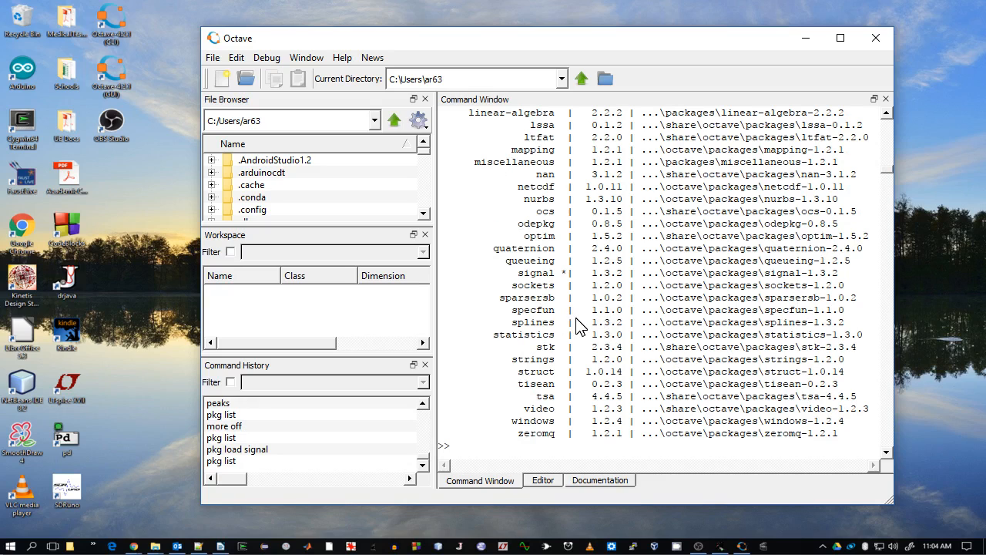
{"action": "scroll", "coordinate": [577, 325], "scroll_direction": "up", "scroll_amount": 5}
{"action": "scroll", "coordinate": [579, 326], "scroll_direction": "up", "scroll_amount": 2}
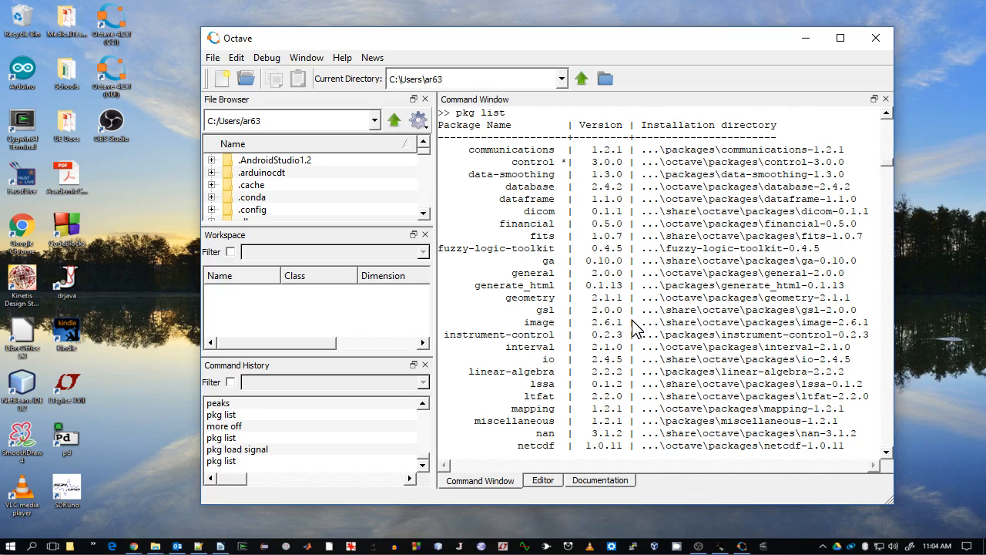
{"action": "scroll", "coordinate": [631, 322], "scroll_direction": "down", "scroll_amount": 5}
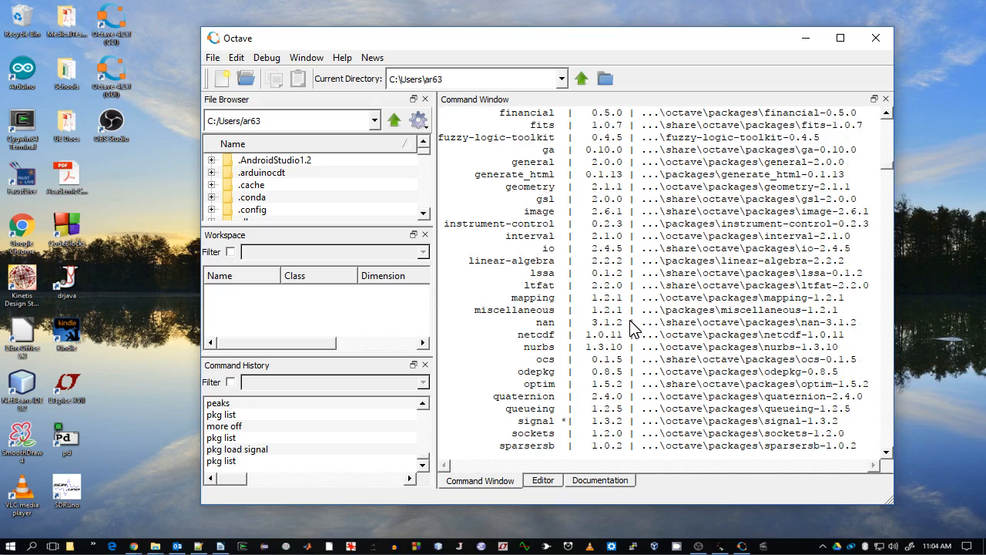
{"action": "scroll", "coordinate": [630, 327], "scroll_direction": "down", "scroll_amount": 3}
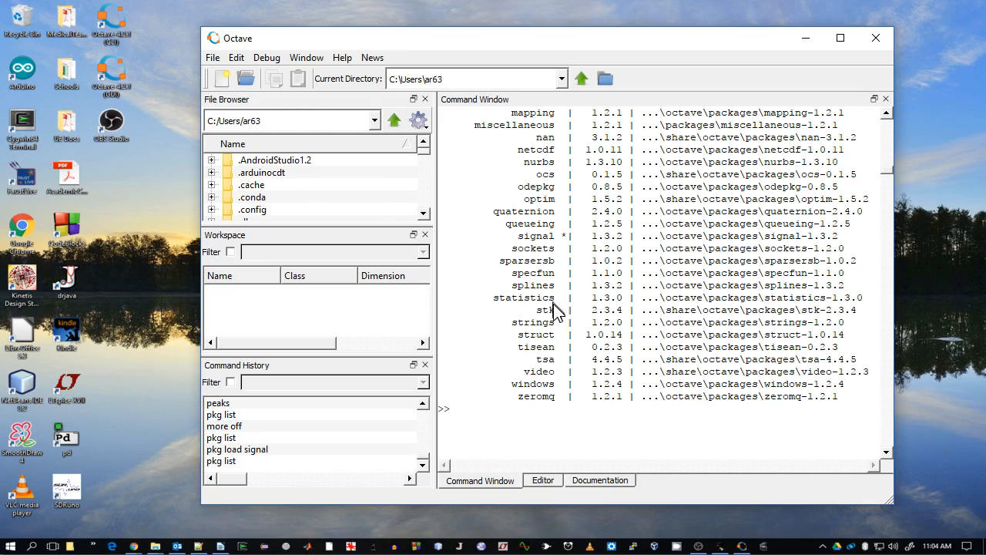
- Create a new .octaverc startup file in C:\Users\ar63 with the edit command and save it
{"action": "type", "text": "edit"}
{"action": "type", "text": ".octaverc"}
{"action": "key", "text": "Return"}
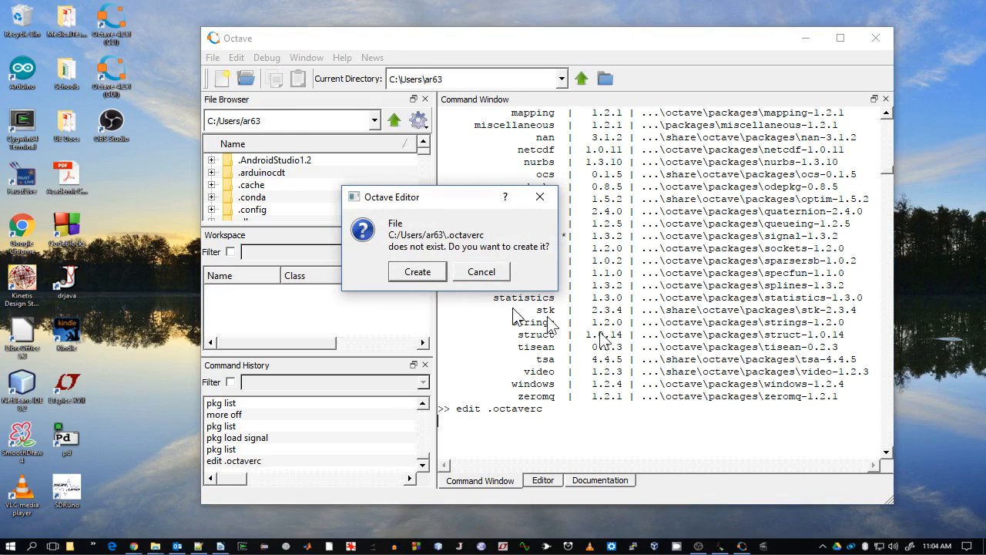
{"action": "left_click", "coordinate": [423, 275]}
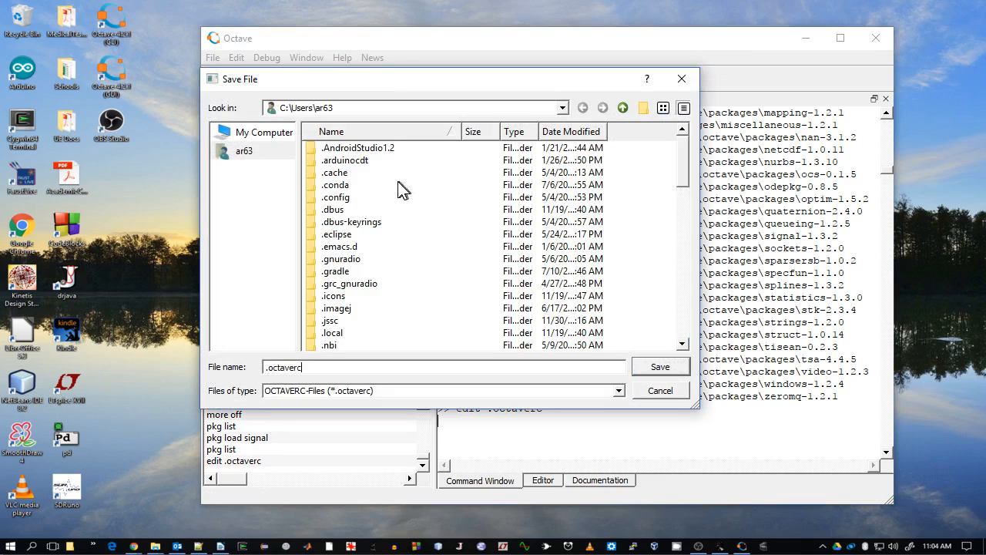
{"action": "left_click_drag", "start_coordinate": [379, 79], "coordinate": [501, 86]}
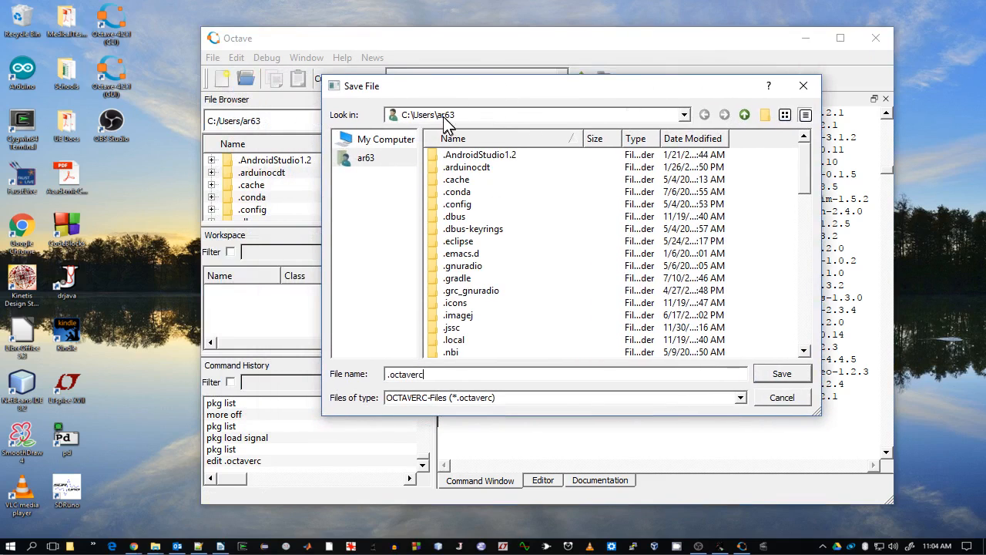
{"action": "left_click", "coordinate": [782, 373]}
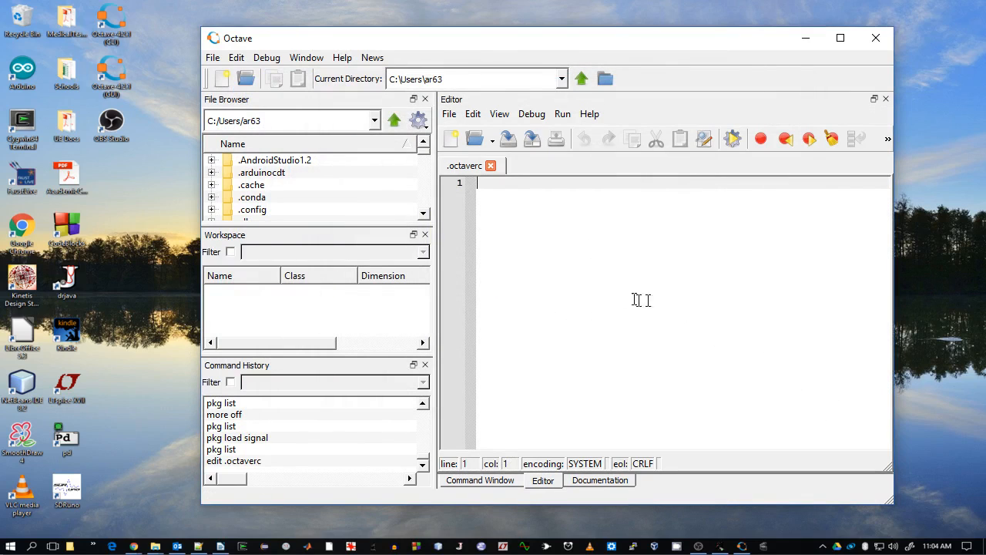
- In .octaverc, write more off, a blank line, and pkg load lines for signal and control
{"action": "left_click", "coordinate": [497, 480]}
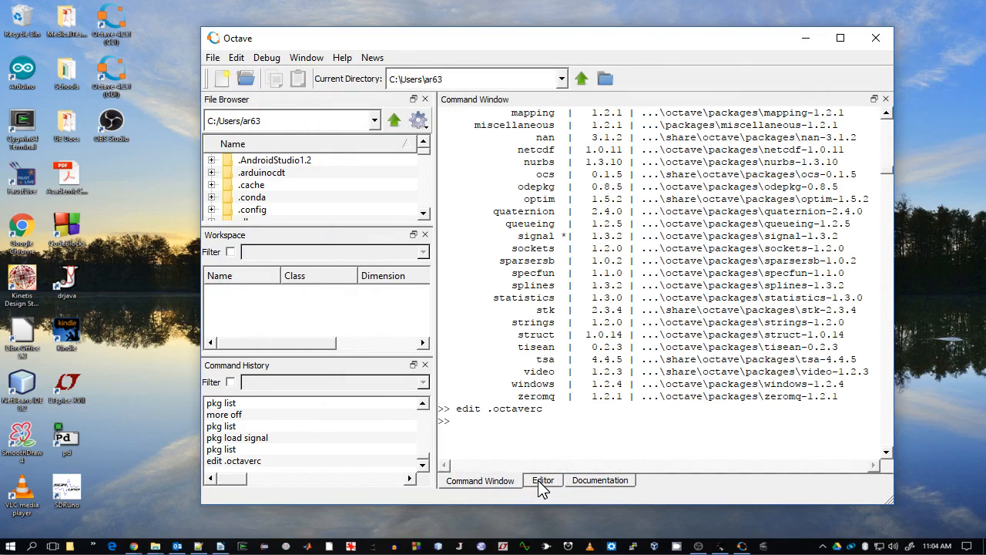
{"action": "left_click", "coordinate": [541, 481]}
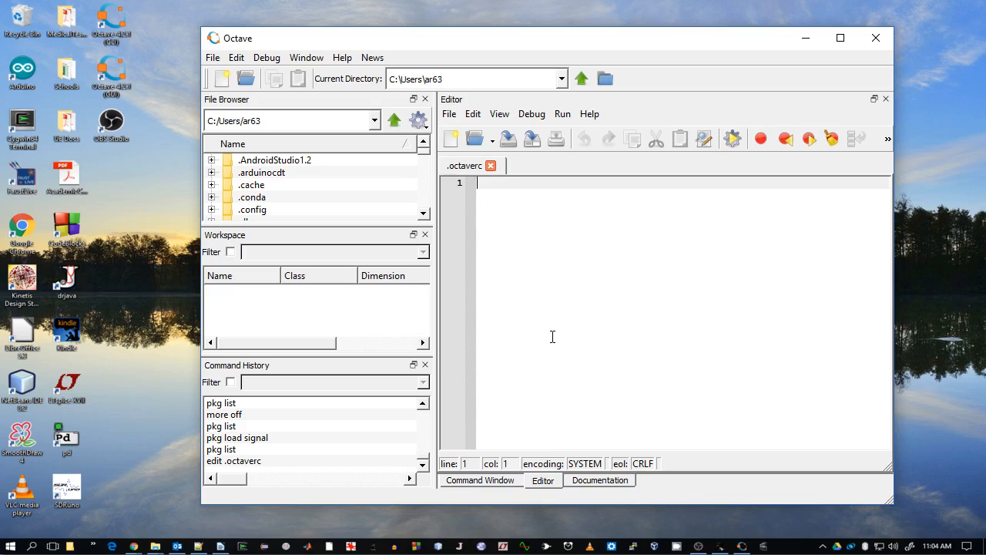
{"action": "type", "text": "more off"}
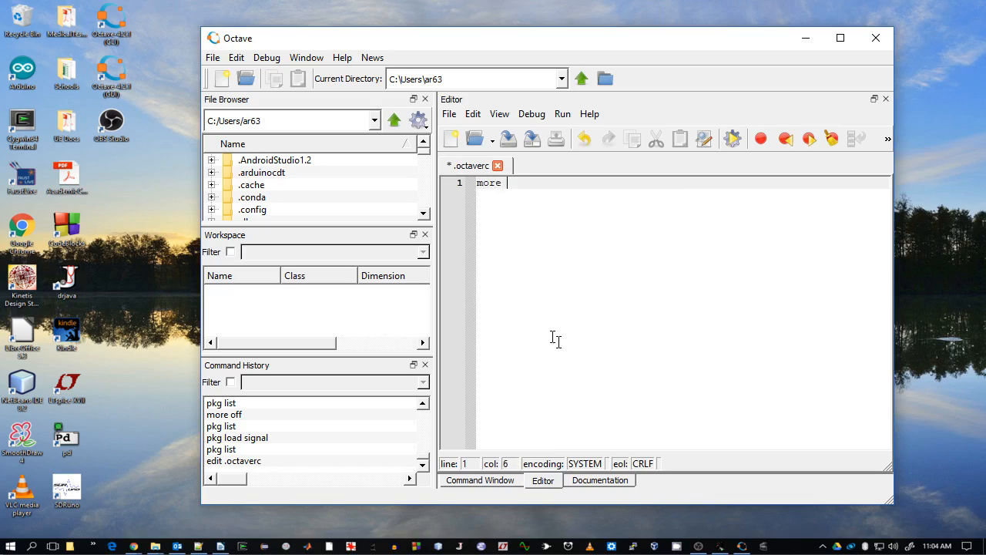
{"action": "key", "text": "Return"}
{"action": "key", "text": "Return"}
{"action": "type", "text": "pkg loa"}
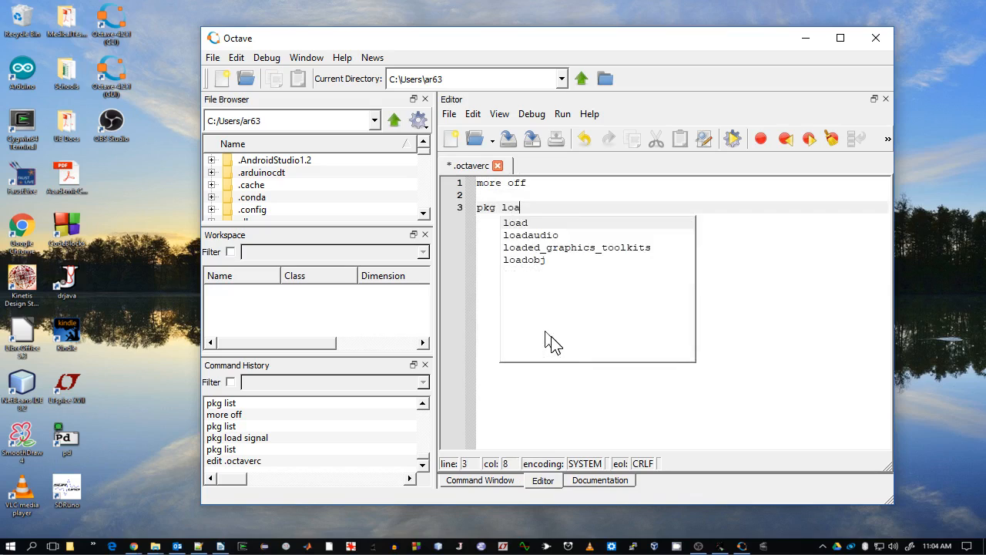
{"action": "type", "text": "d signal"}
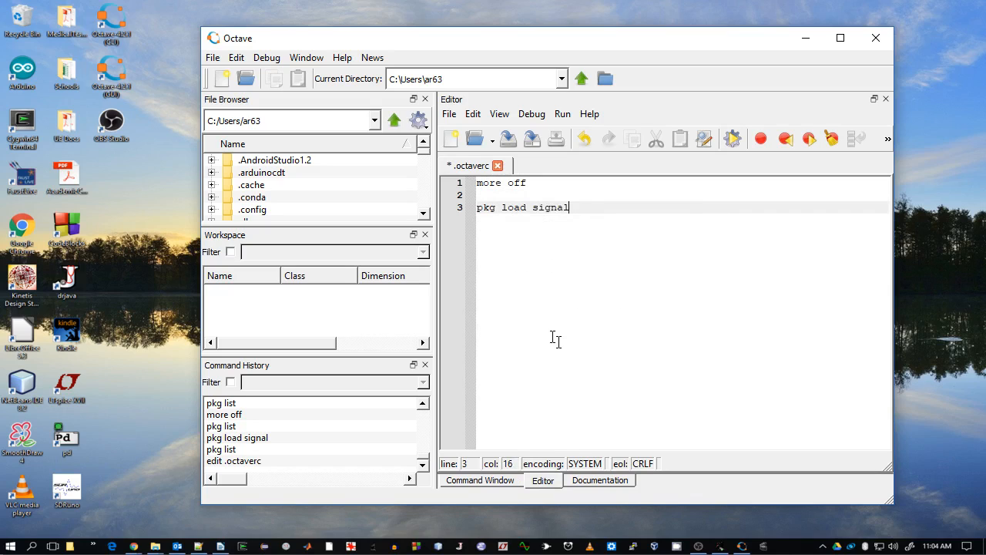
{"action": "key", "text": "Return"}
{"action": "type", "text": "pkg l"}
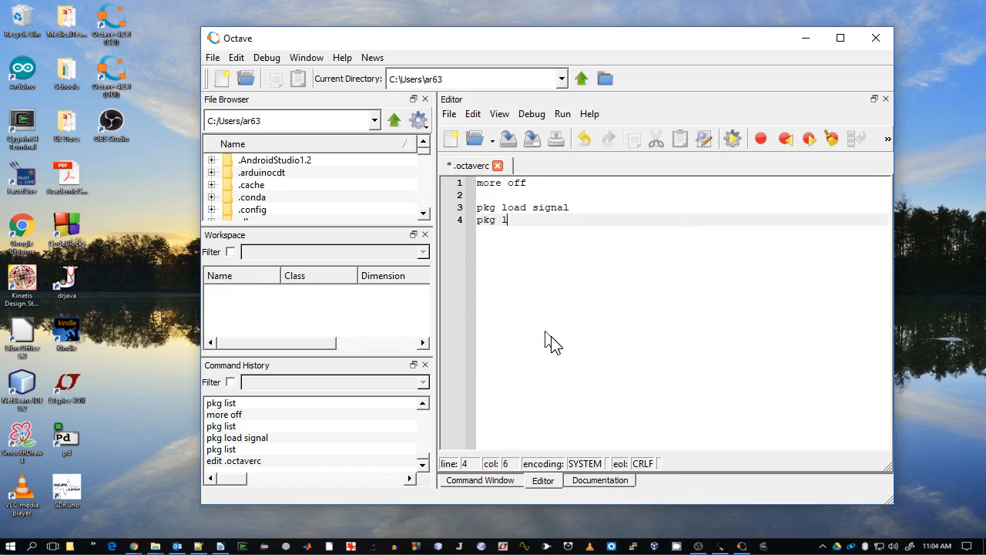
{"action": "type", "text": "oad control"}
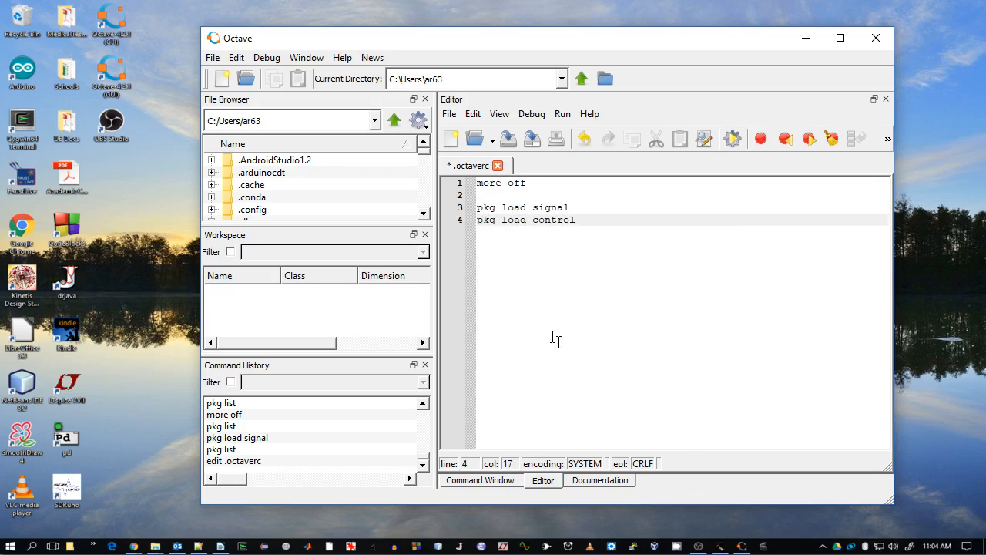
{"action": "key", "text": "Return"}
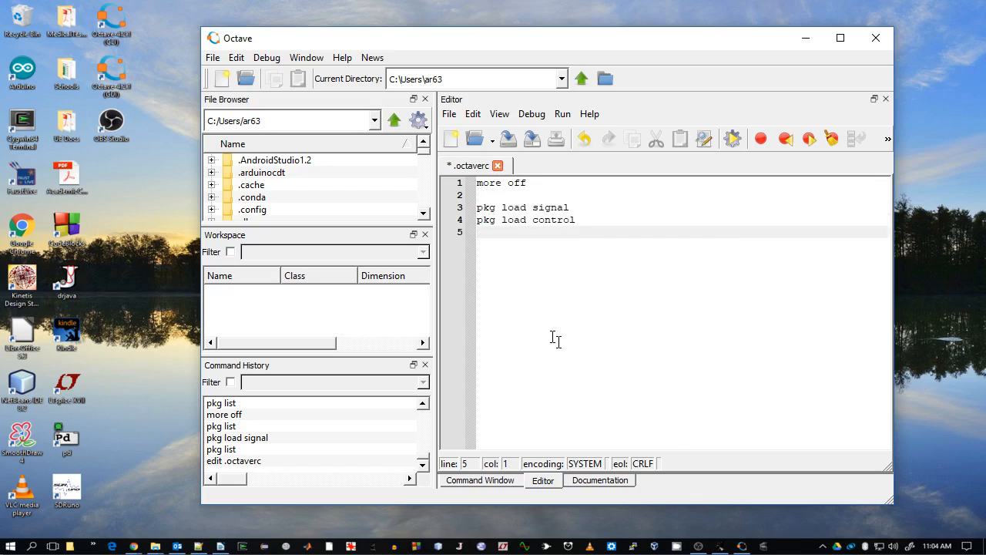
- Add pkg load lines for communications, image and statistics to .octaverc
{"action": "type", "text": "pkg load communications"}
{"action": "key", "text": "Return"}
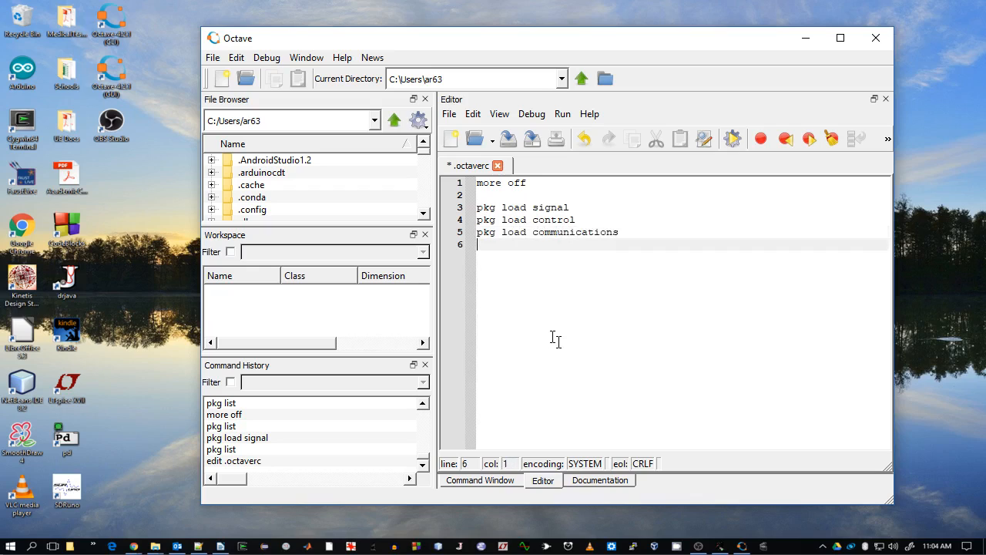
{"action": "type", "text": "pkg load image"}
{"action": "key", "text": "Escape"}
{"action": "key", "text": "Return"}
{"action": "type", "text": "pkg load "}
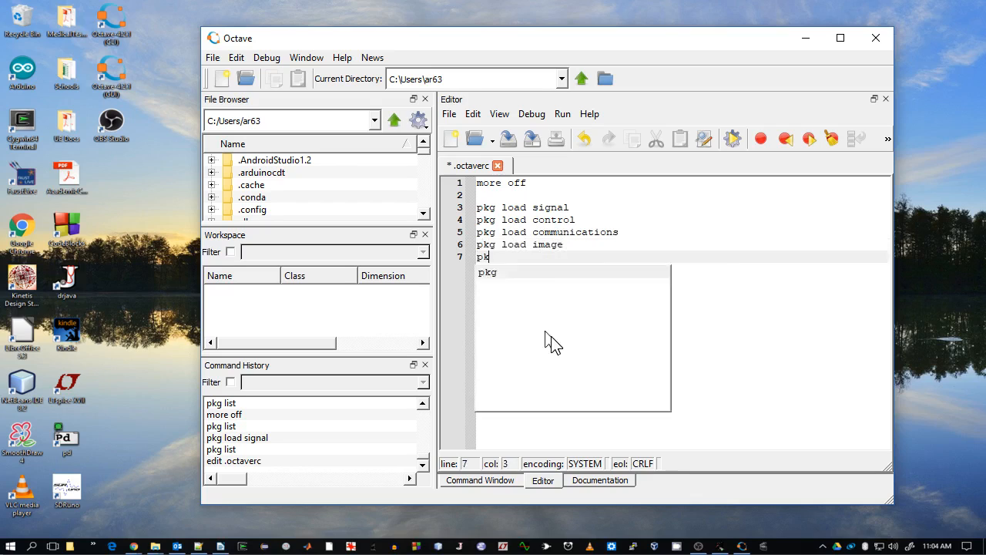
{"action": "type", "text": "s"}
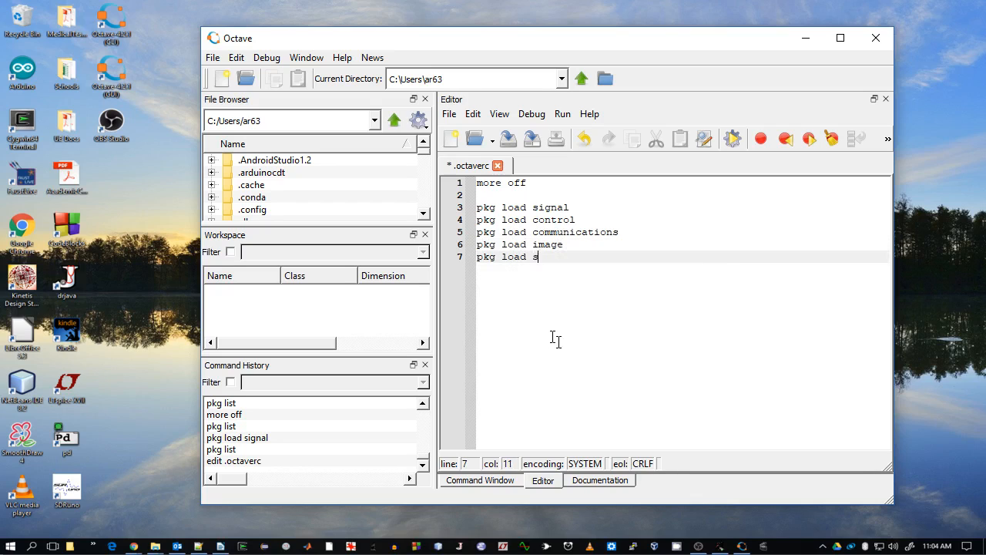
{"action": "type", "text": "tatistics"}
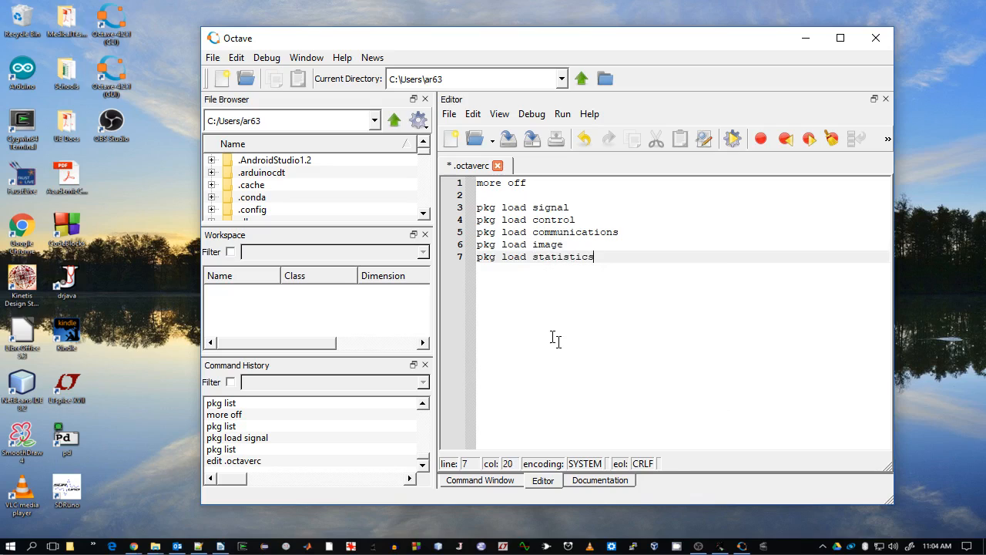
{"action": "key", "text": "Return"}
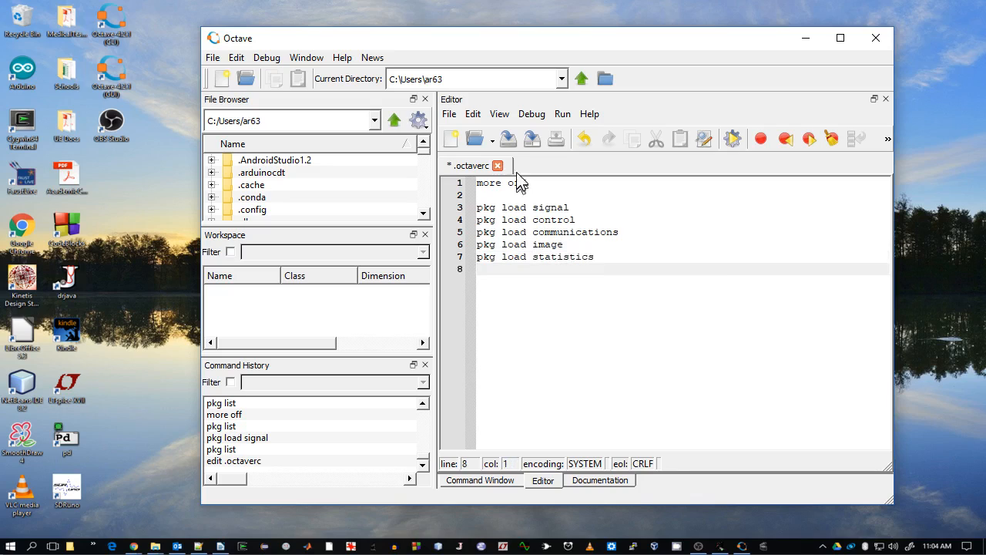
- Save .octaverc, close it in the editor, and return to the command window
{"action": "left_click", "coordinate": [509, 141]}
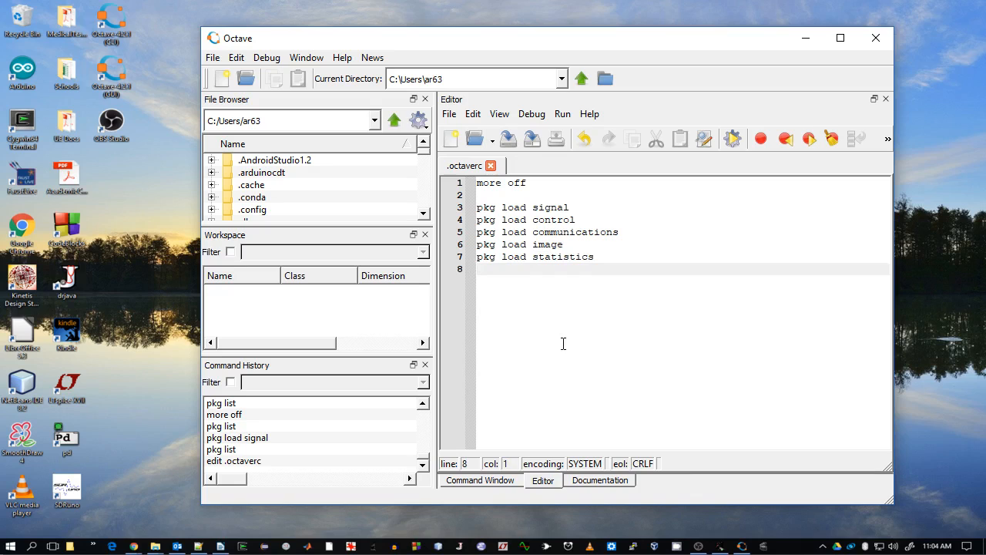
{"action": "left_click", "coordinate": [490, 165]}
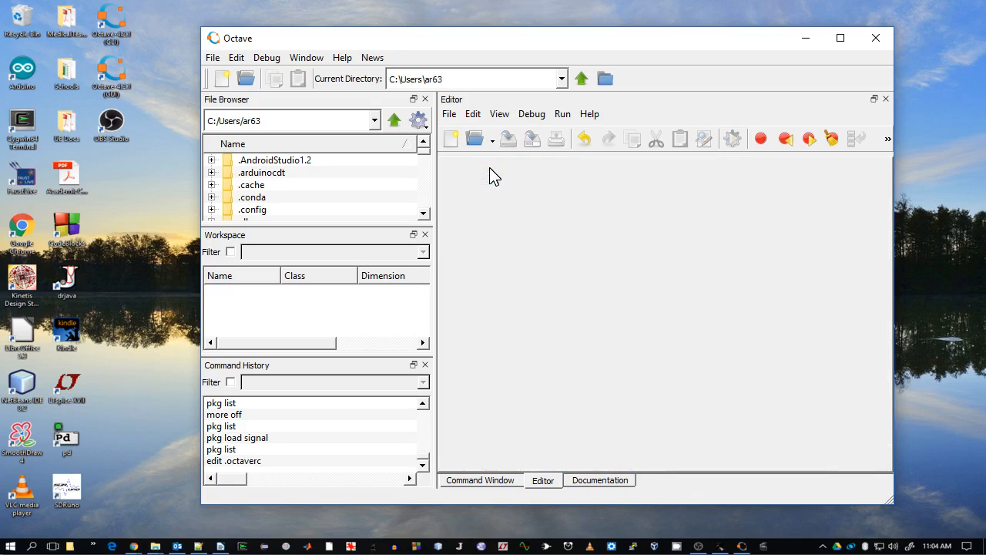
{"action": "left_click", "coordinate": [493, 482]}
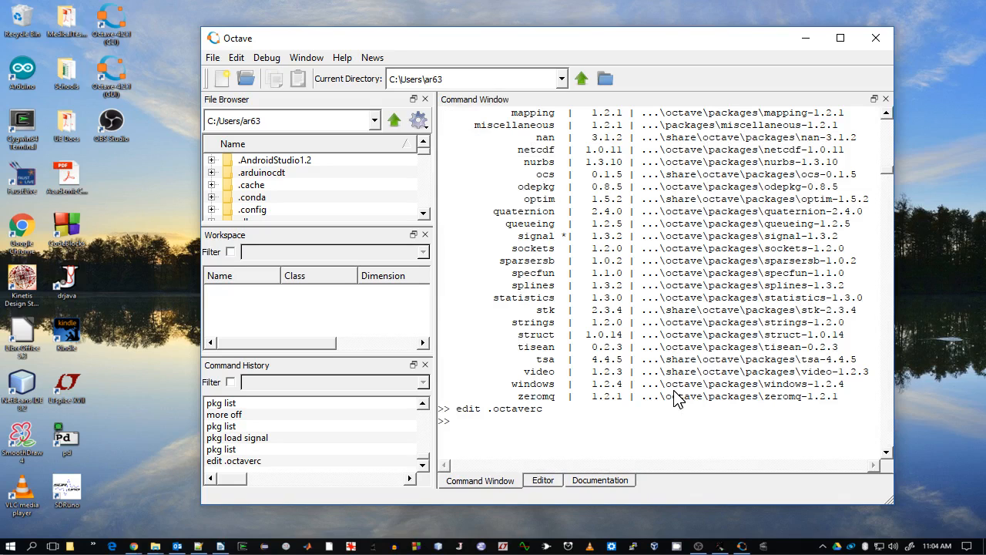
- Run pkg list once more and close Octave
{"action": "type", "text": "pkg list"}
{"action": "key", "text": "Return"}
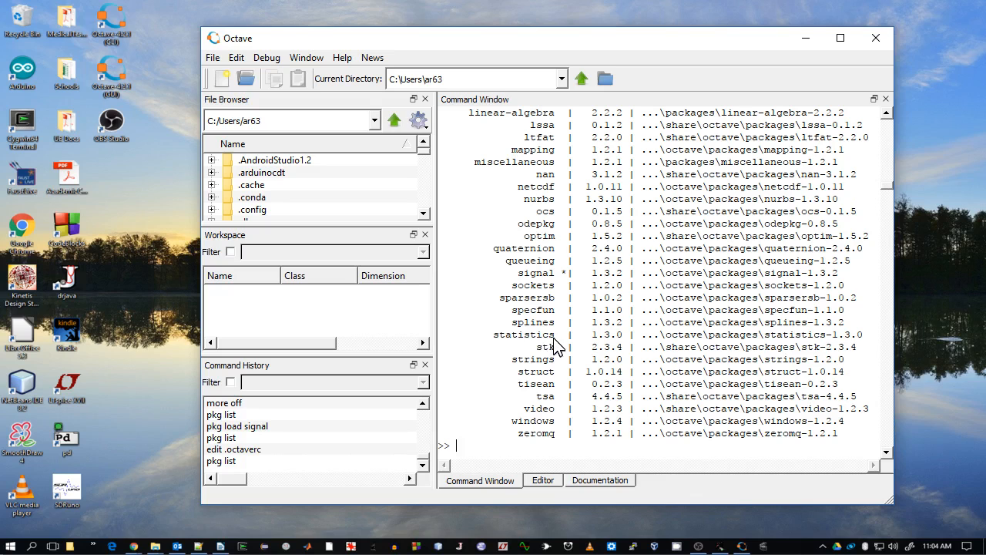
{"action": "left_click", "coordinate": [875, 39]}
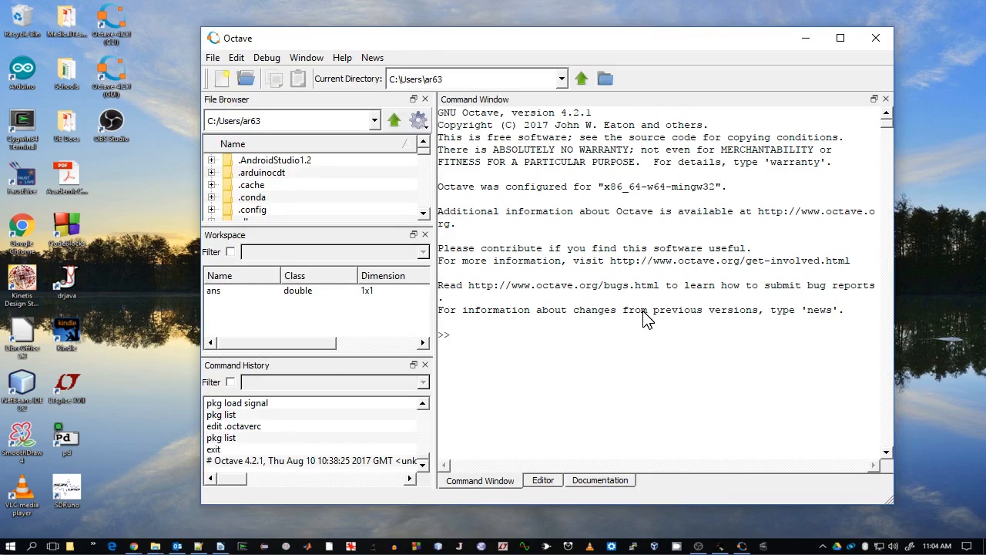
- In the restarted Octave, run pkg list and scroll up to review which packages are loaded
{"action": "type", "text": "pkg list"}
{"action": "key", "text": "Return"}
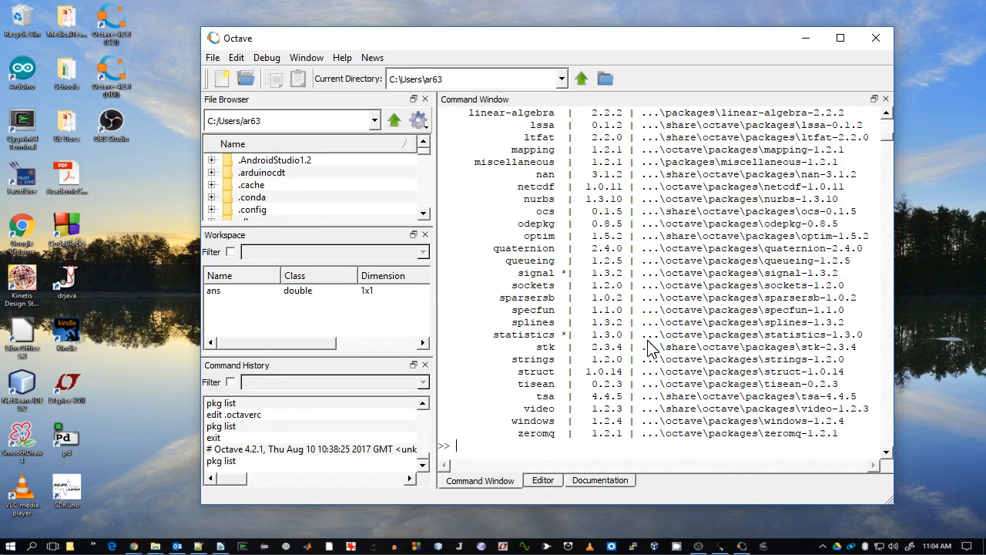
{"action": "scroll", "coordinate": [647, 347], "scroll_direction": "up", "scroll_amount": 1}
{"action": "scroll", "coordinate": [647, 351], "scroll_direction": "up", "scroll_amount": 3}
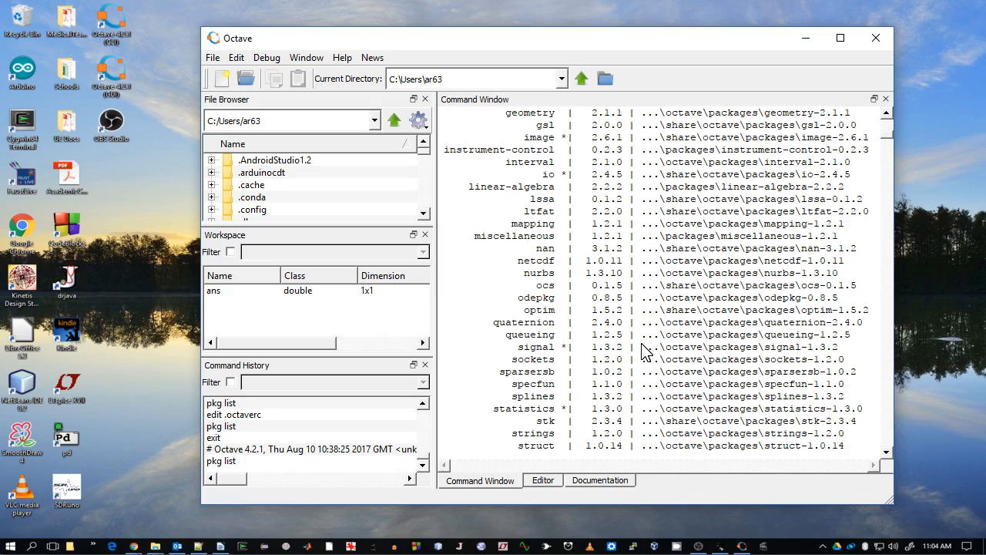
- Scroll through the pkg list output once more and close Octave
{"action": "scroll", "coordinate": [643, 351], "scroll_direction": "up", "scroll_amount": 1}
{"action": "scroll", "coordinate": [557, 319], "scroll_direction": "up", "scroll_amount": 2}
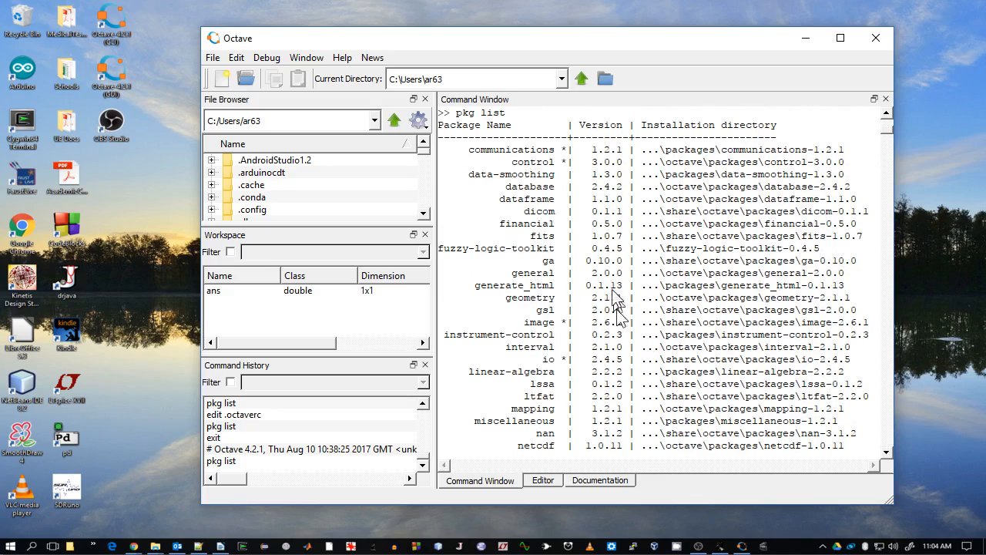
{"action": "scroll", "coordinate": [566, 247], "scroll_direction": "down", "scroll_amount": 2}
{"action": "scroll", "coordinate": [570, 256], "scroll_direction": "down", "scroll_amount": 6}
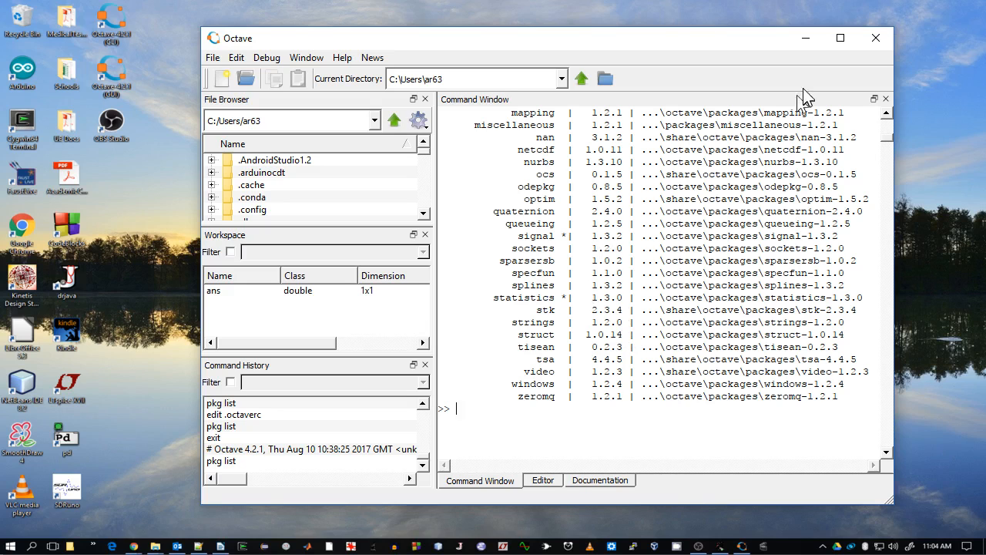
{"action": "left_click", "coordinate": [874, 39]}
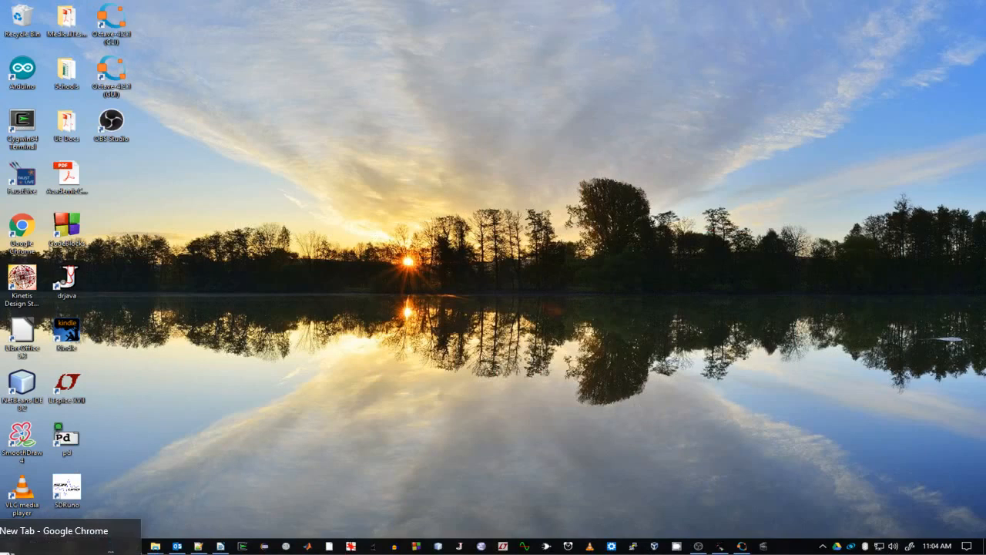
- Open Chrome and go to the instructor's home page on csserver.evansville.edu
{"action": "left_click", "coordinate": [133, 545]}
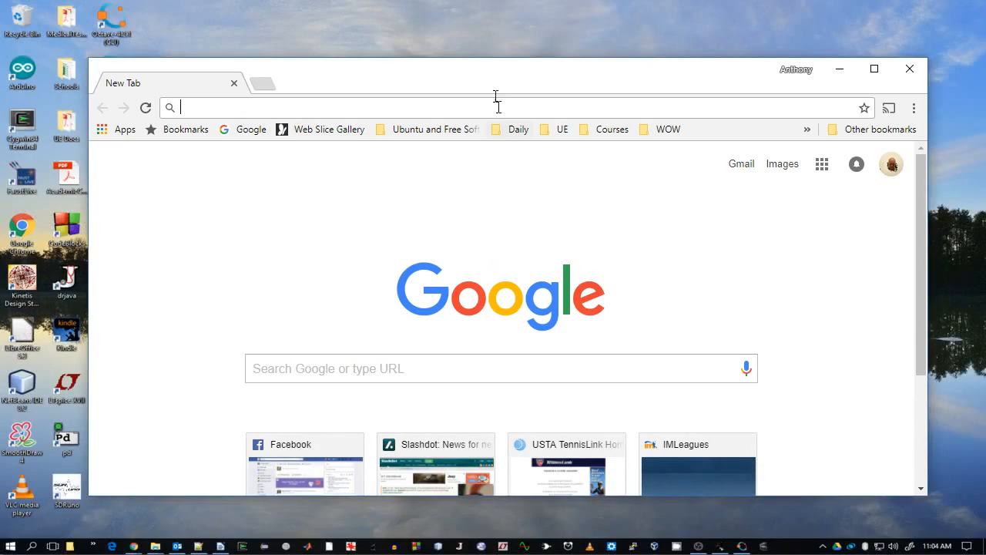
{"action": "left_click_drag", "start_coordinate": [490, 77], "coordinate": [505, 59]}
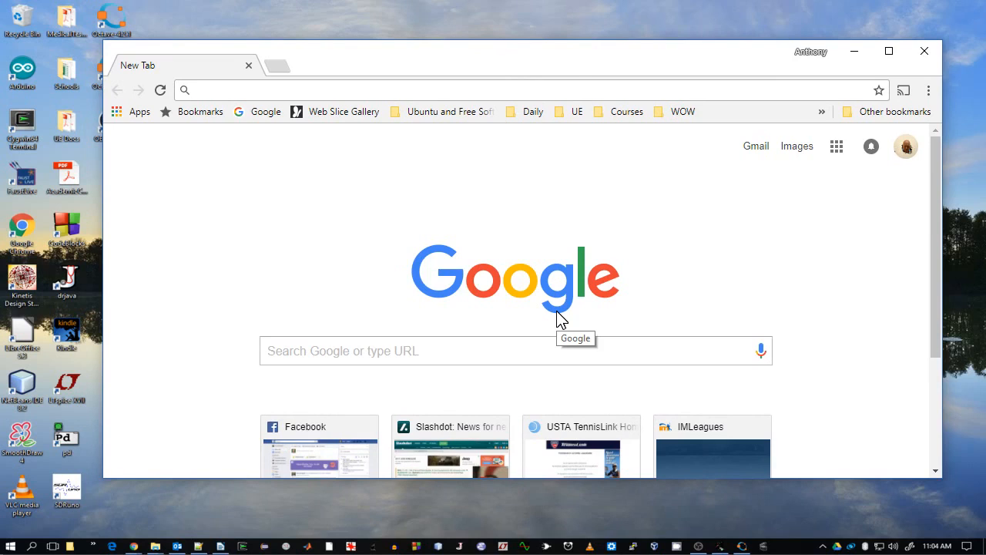
{"action": "type", "text": "csserv"}
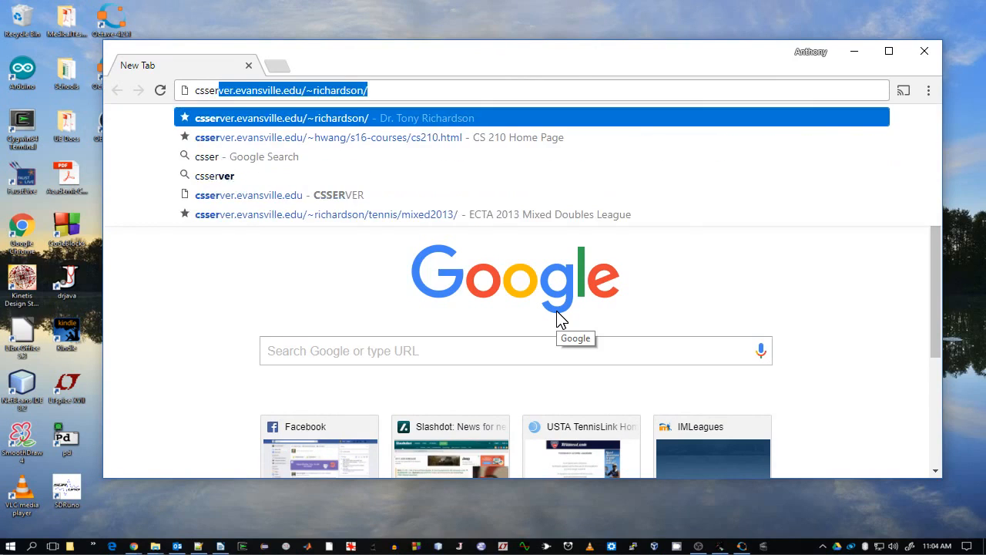
{"action": "type", "text": "er"}
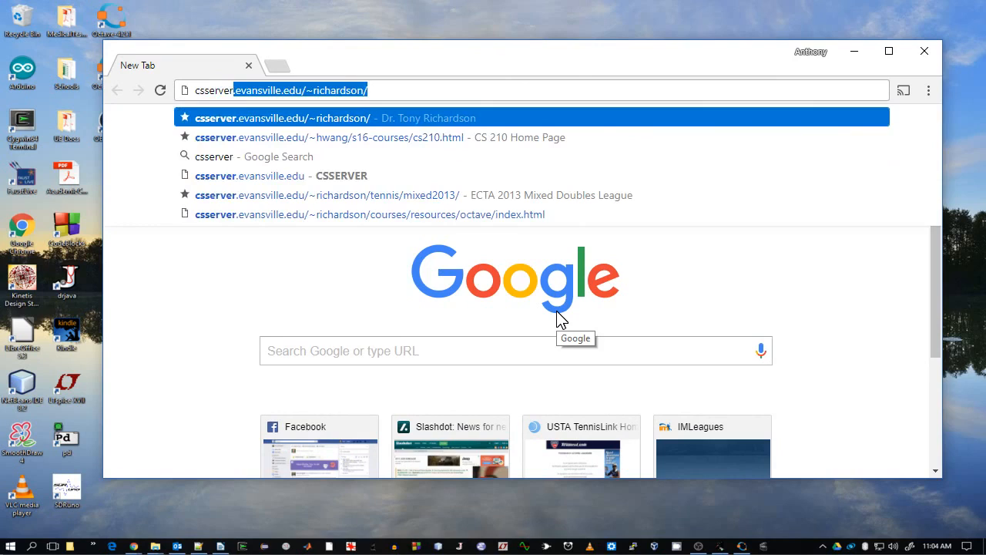
{"action": "left_click", "coordinate": [394, 93]}
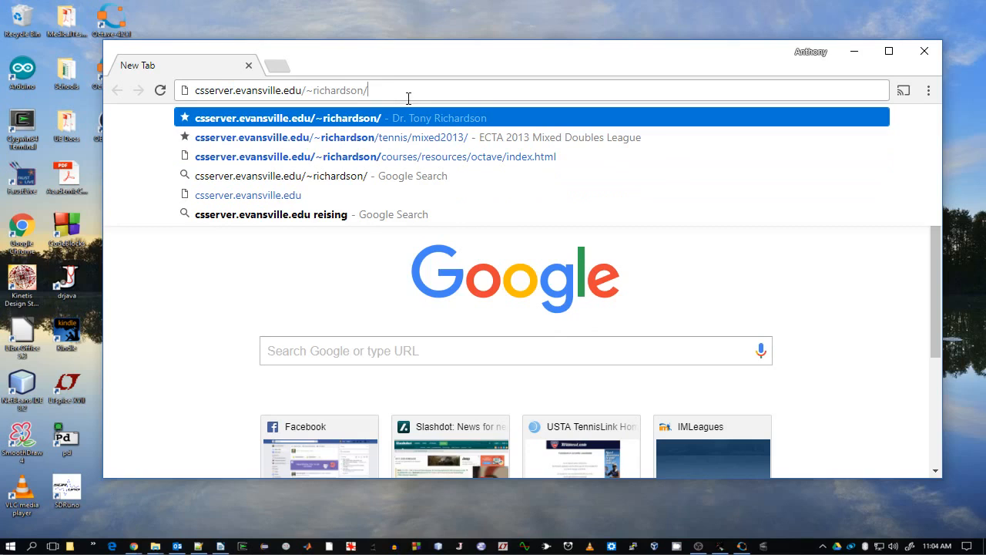
{"action": "key", "text": "Return"}
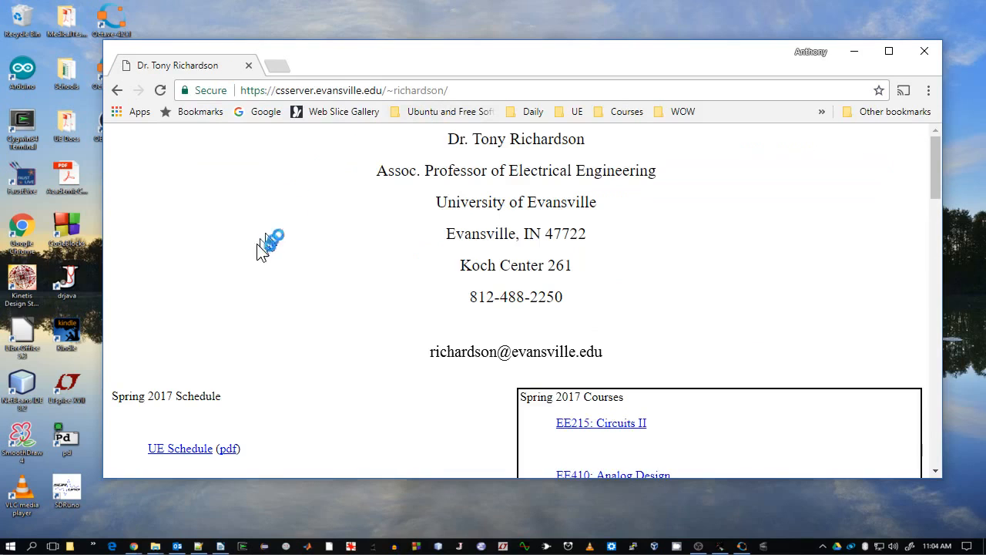
- Open the Download and Install page for the UE Octave/MATLAB Routines
{"action": "scroll", "coordinate": [297, 255], "scroll_direction": "down", "scroll_amount": 4}
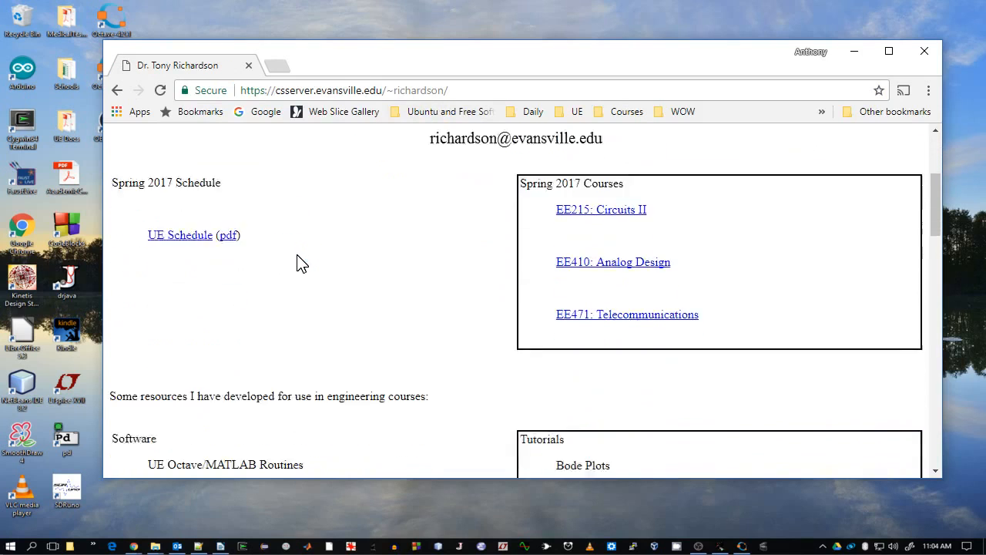
{"action": "scroll", "coordinate": [298, 255], "scroll_direction": "down", "scroll_amount": 5}
{"action": "scroll", "coordinate": [297, 255], "scroll_direction": "up", "scroll_amount": 3}
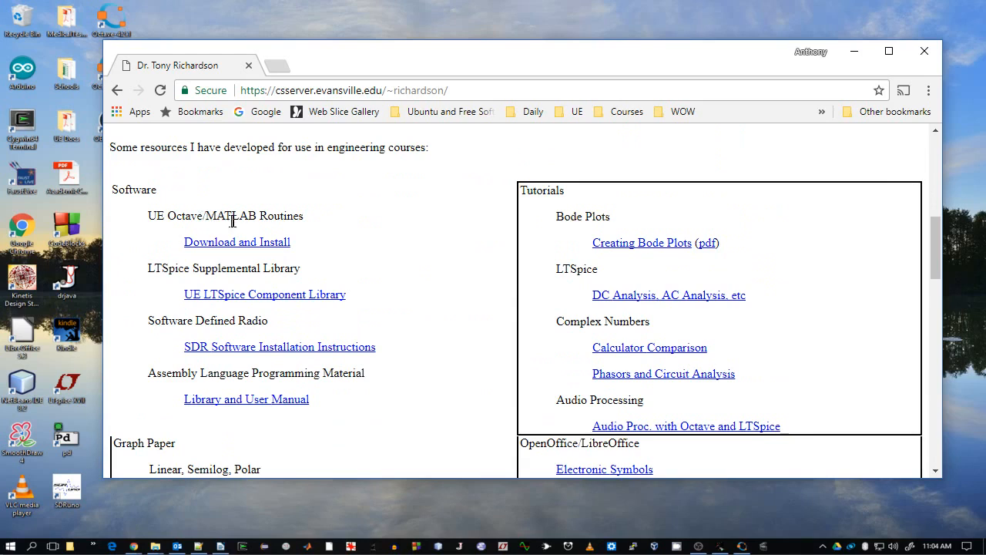
{"action": "left_click", "coordinate": [236, 243]}
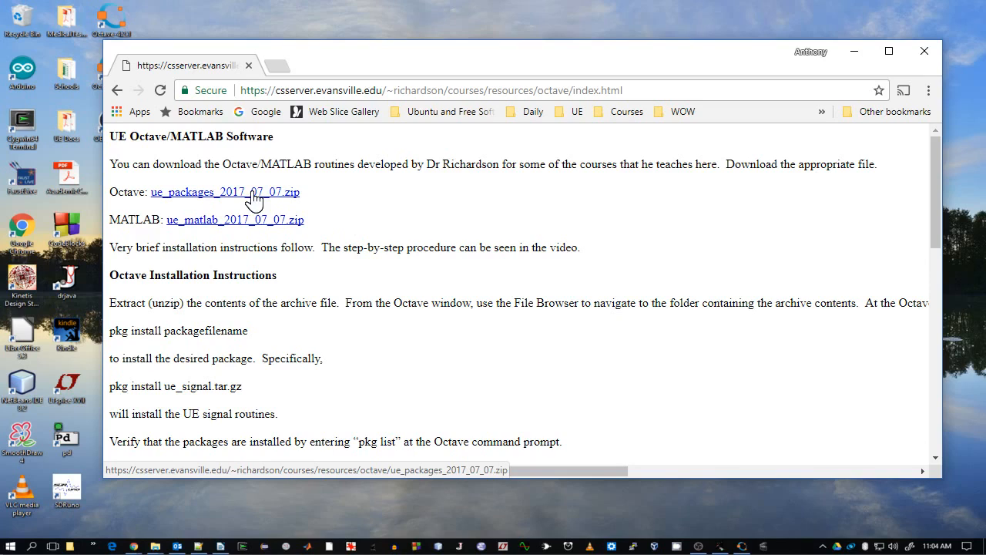
- Save the linked ue_packages_2017_07_07.zip file into the Downloads\octave folder
{"action": "right_click", "coordinate": [254, 199]}
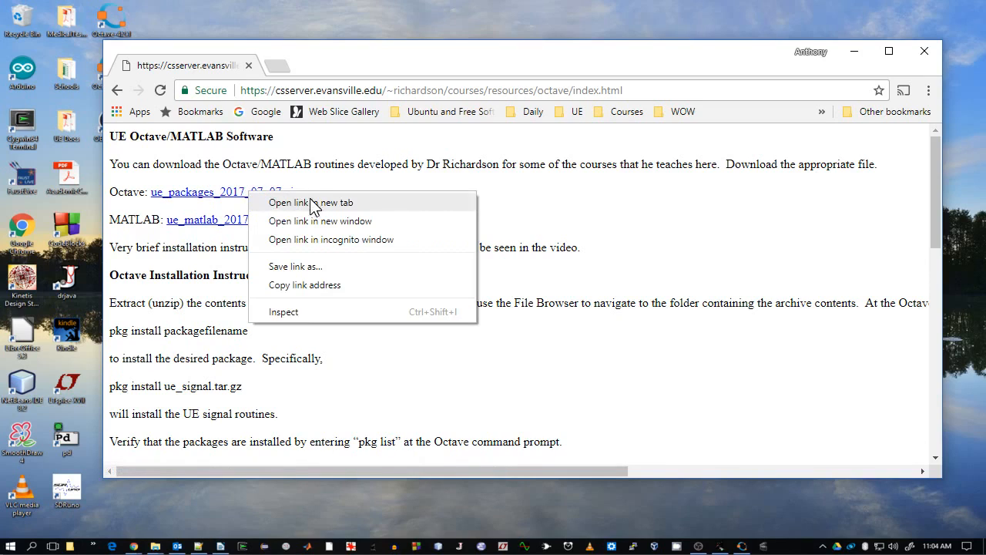
{"action": "left_click", "coordinate": [307, 269]}
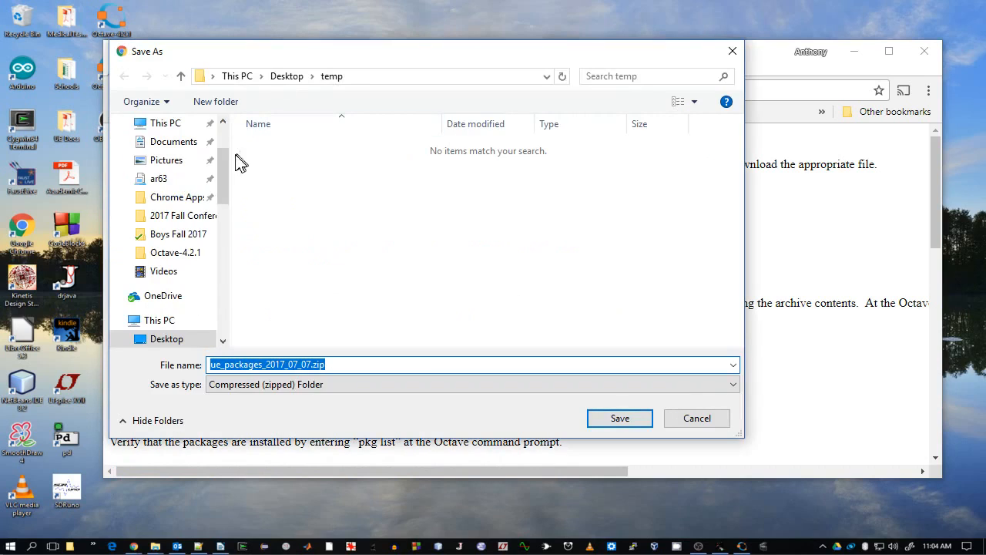
{"action": "left_click_drag", "start_coordinate": [222, 166], "coordinate": [224, 201]}
{"action": "left_click", "coordinate": [185, 231]}
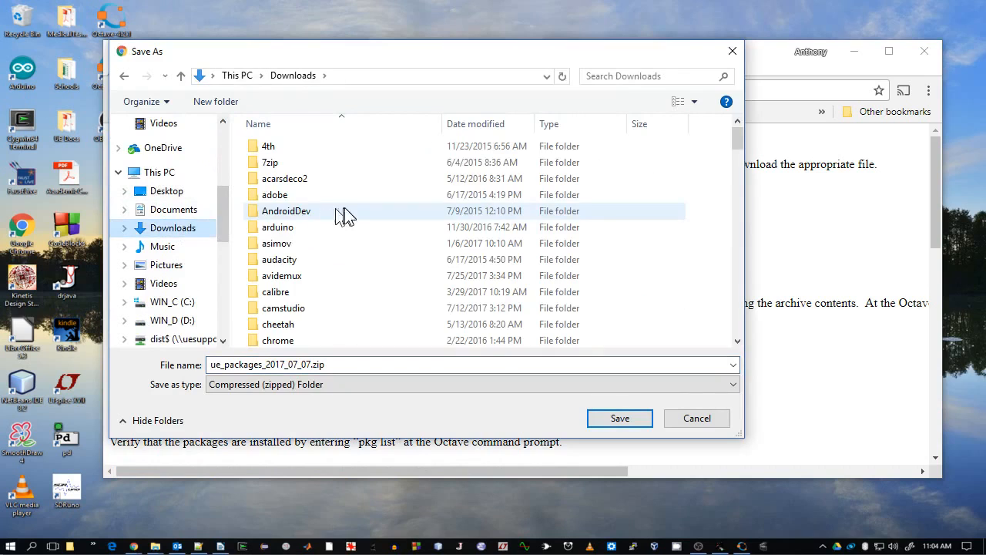
{"action": "scroll", "coordinate": [376, 227], "scroll_direction": "down", "scroll_amount": 4}
{"action": "scroll", "coordinate": [377, 231], "scroll_direction": "down", "scroll_amount": 11}
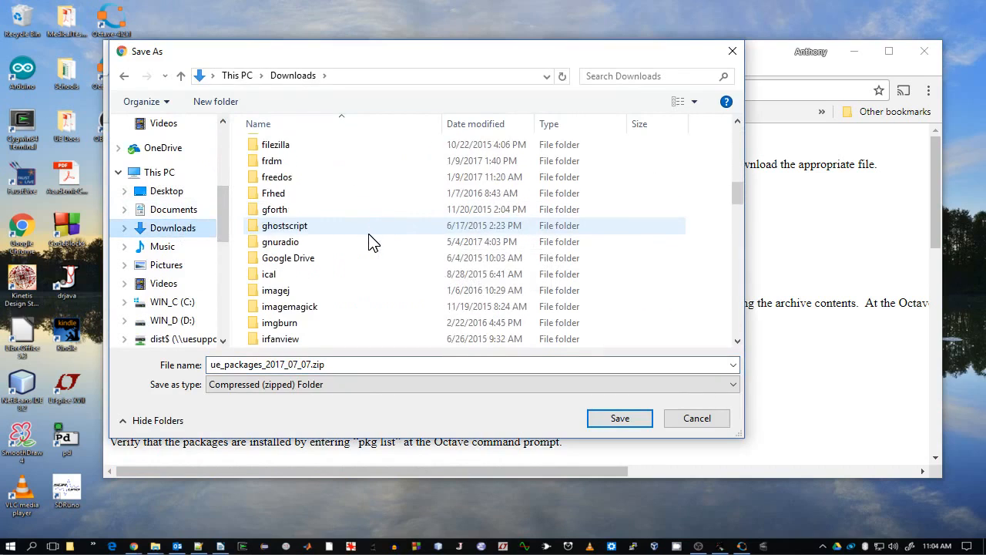
{"action": "scroll", "coordinate": [369, 242], "scroll_direction": "down", "scroll_amount": 3}
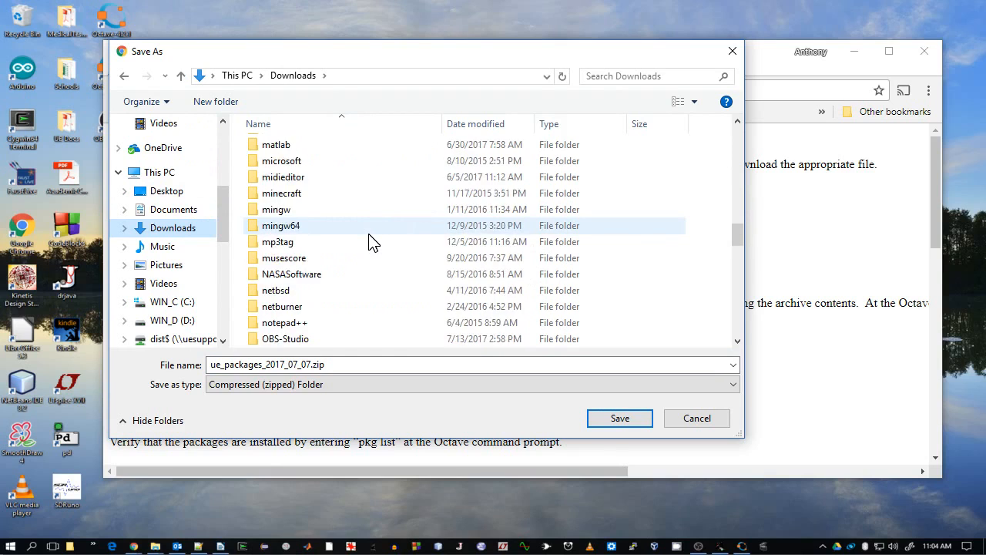
{"action": "scroll", "coordinate": [370, 242], "scroll_direction": "down", "scroll_amount": 1}
{"action": "left_click", "coordinate": [272, 308]}
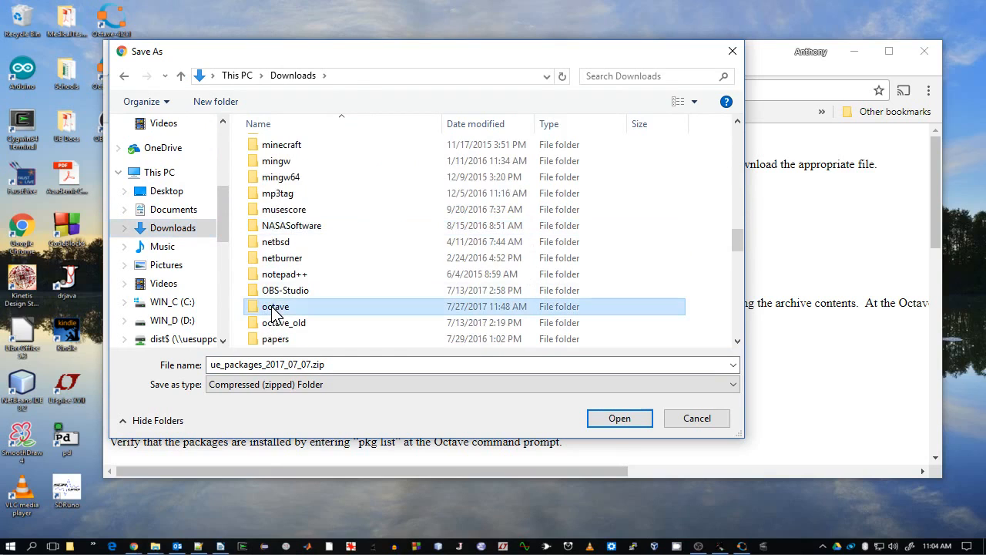
{"action": "double_click", "coordinate": [271, 308]}
{"action": "left_click", "coordinate": [624, 420]}
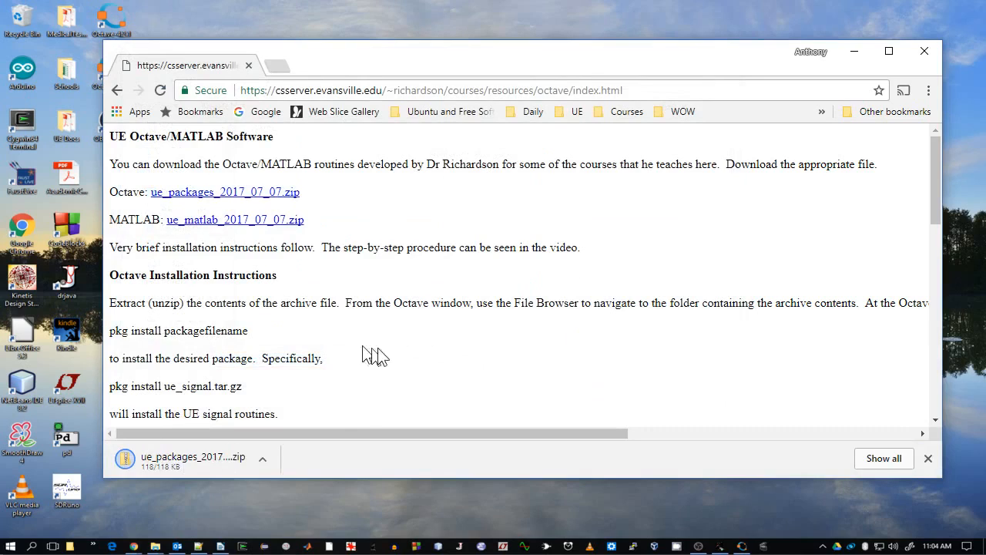
- Minimize the browser and open the Downloads\octave folder in File Explorer
{"action": "left_click", "coordinate": [853, 51]}
{"action": "key", "text": "super+e"}
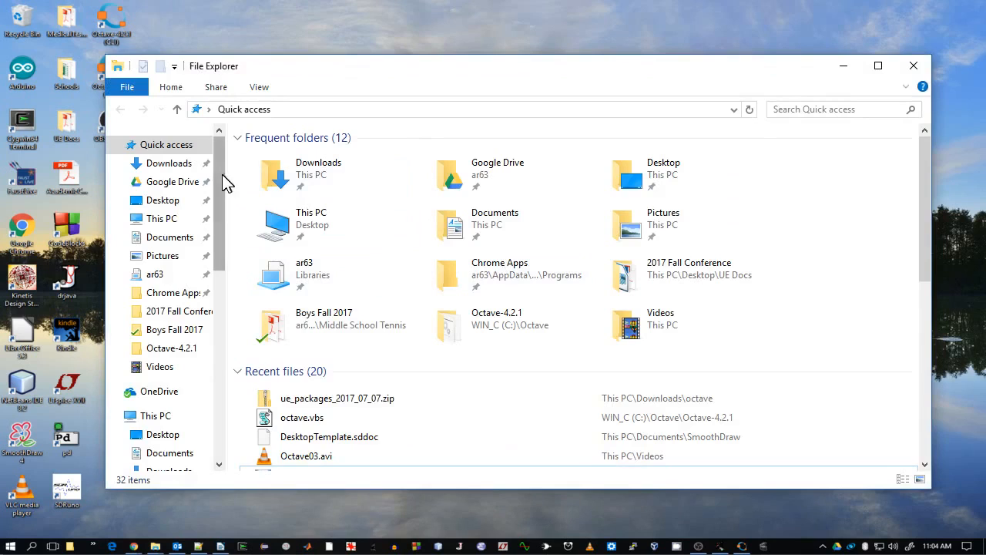
{"action": "left_click", "coordinate": [196, 165]}
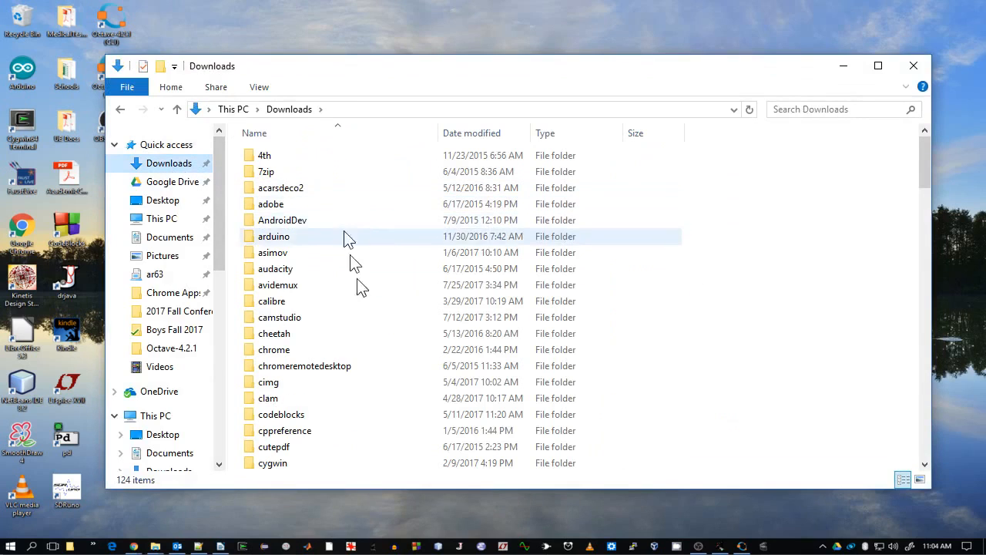
{"action": "scroll", "coordinate": [397, 262], "scroll_direction": "down", "scroll_amount": 4}
{"action": "scroll", "coordinate": [397, 263], "scroll_direction": "down", "scroll_amount": 10}
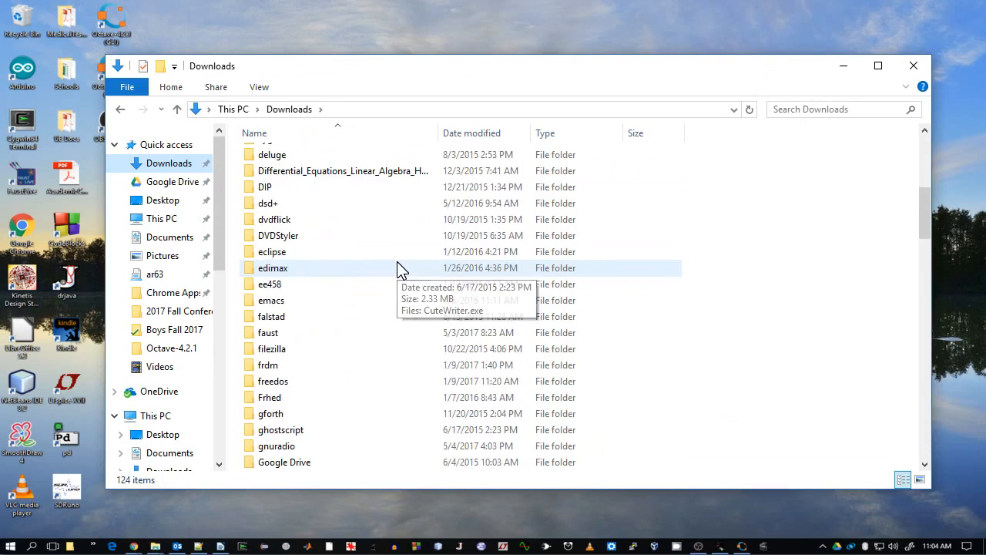
{"action": "scroll", "coordinate": [397, 265], "scroll_direction": "down", "scroll_amount": 2}
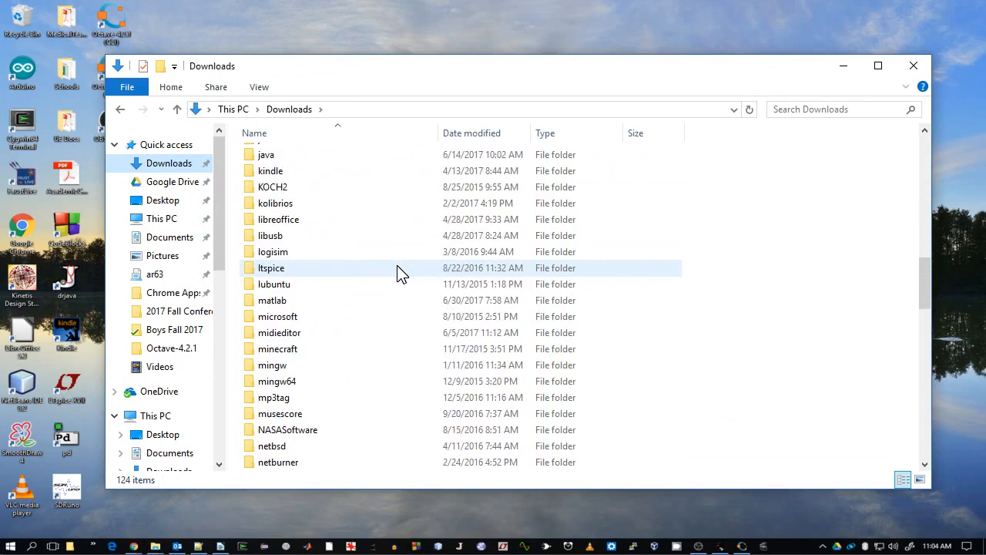
{"action": "scroll", "coordinate": [401, 278], "scroll_direction": "down", "scroll_amount": 2}
{"action": "double_click", "coordinate": [271, 414]}
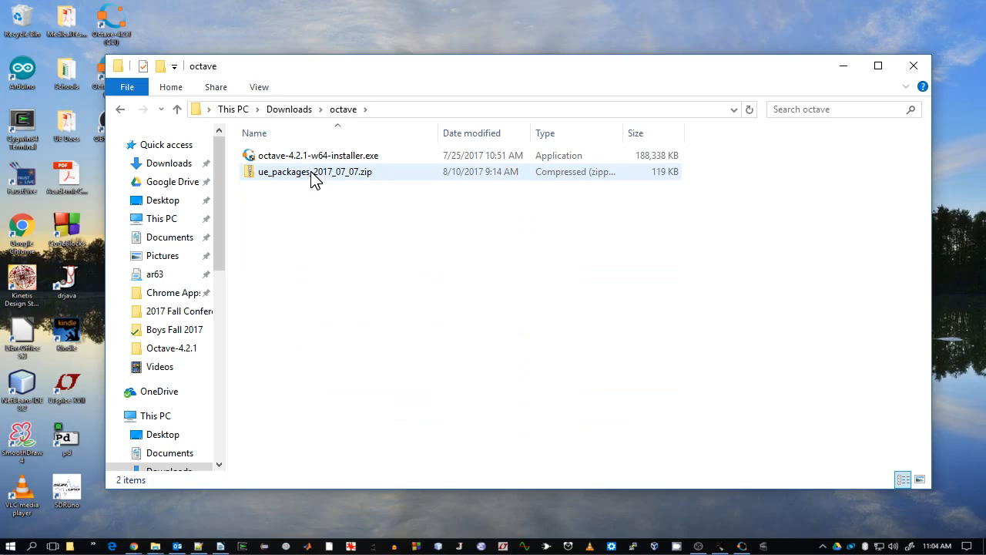
- Extract all files of ue_packages_2017_07_07.zip into the suggested ue_packages_2017_07_07 folder
{"action": "right_click", "coordinate": [311, 172]}
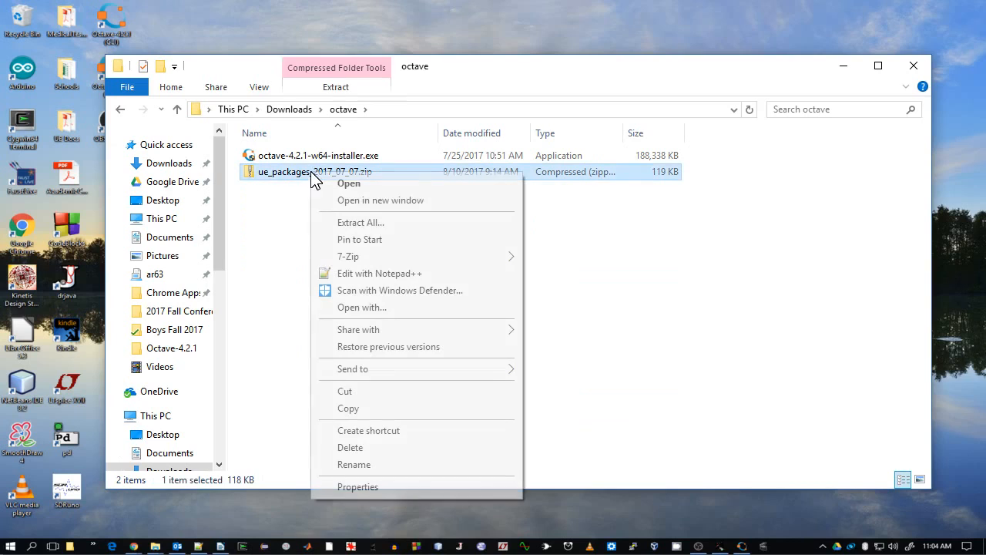
{"action": "left_click", "coordinate": [382, 223]}
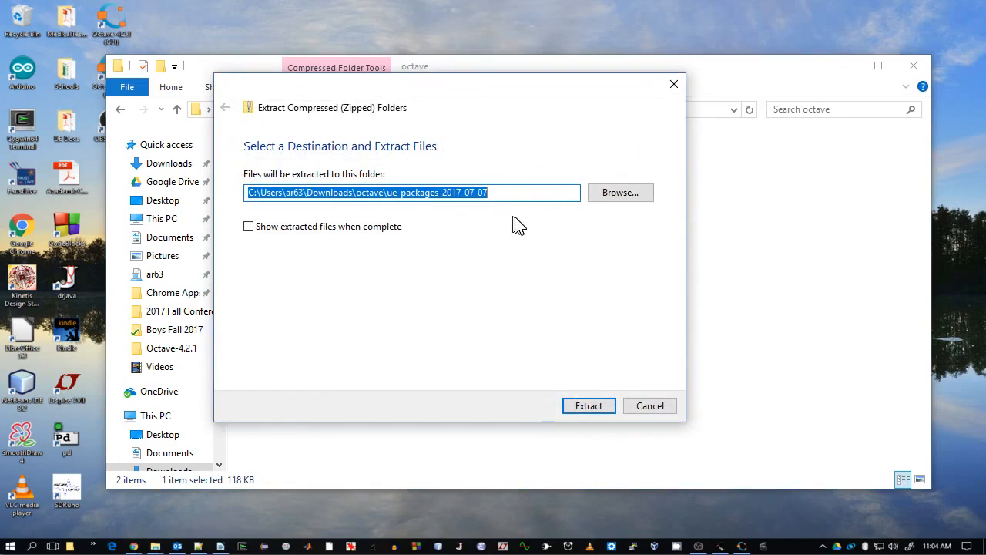
{"action": "left_click", "coordinate": [596, 406]}
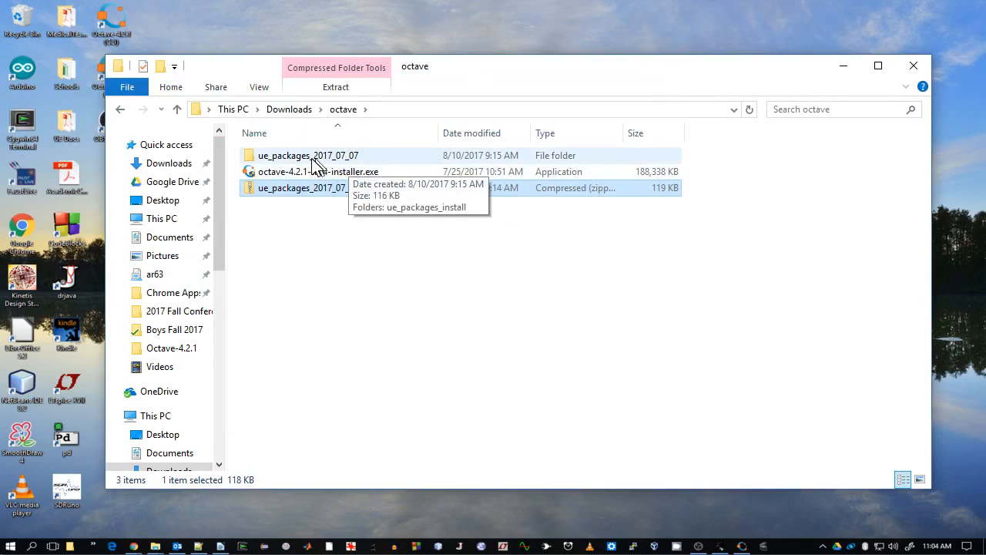
- Open the extracted ue_packages_install folder to view its contents, then minimize File Explorer
{"action": "double_click", "coordinate": [315, 163]}
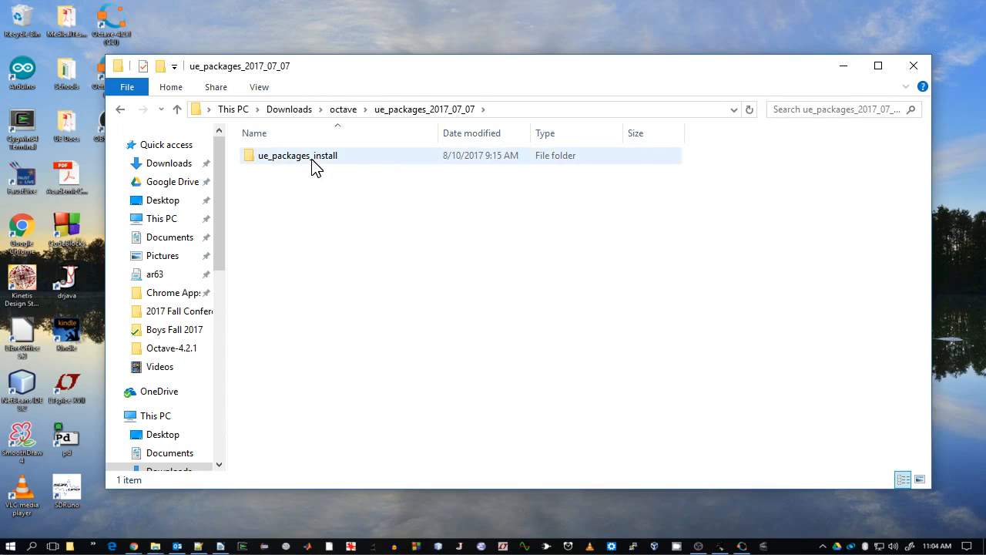
{"action": "double_click", "coordinate": [314, 163]}
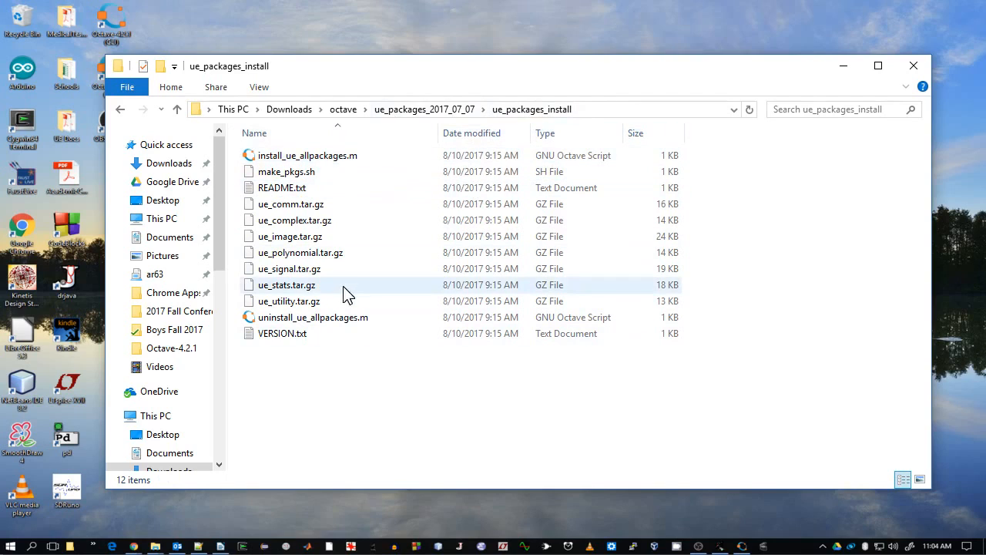
{"action": "left_click", "coordinate": [843, 68]}
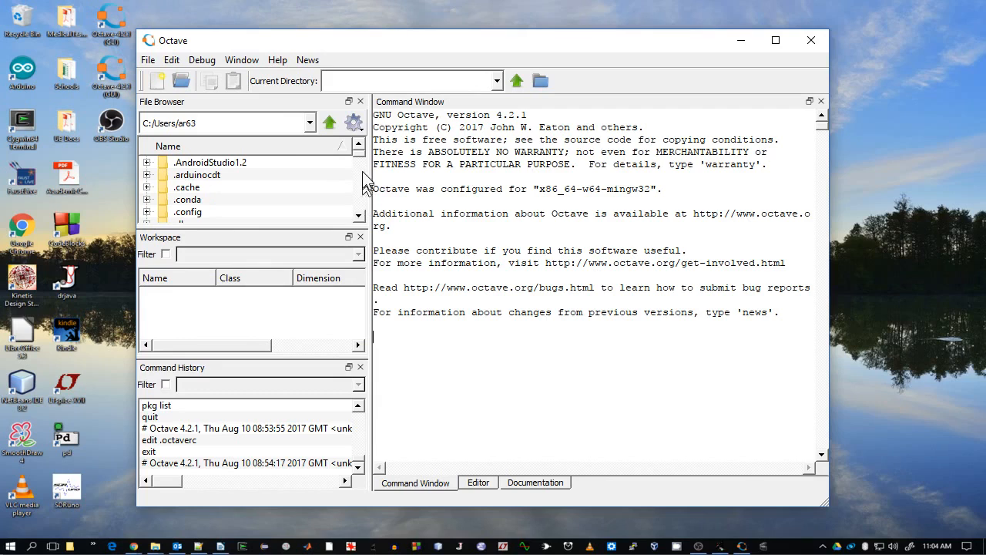
- Open the ue_packages_install folder as the current directory in the file browser and run install_ue_allpackages.m
{"action": "scroll", "coordinate": [360, 168], "scroll_direction": "down", "scroll_amount": 5}
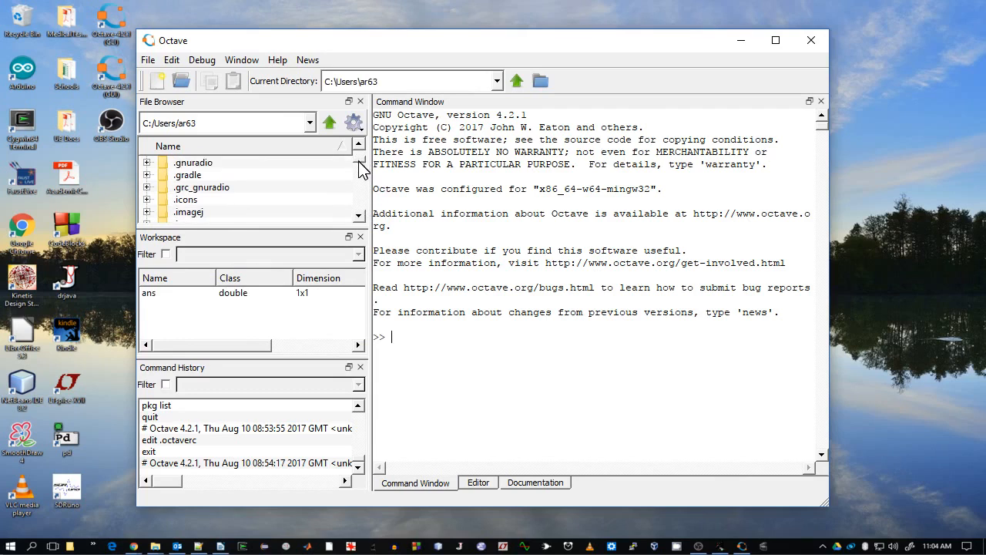
{"action": "left_click_drag", "start_coordinate": [359, 164], "coordinate": [357, 176]}
{"action": "scroll", "coordinate": [357, 177], "scroll_direction": "down", "scroll_amount": 1}
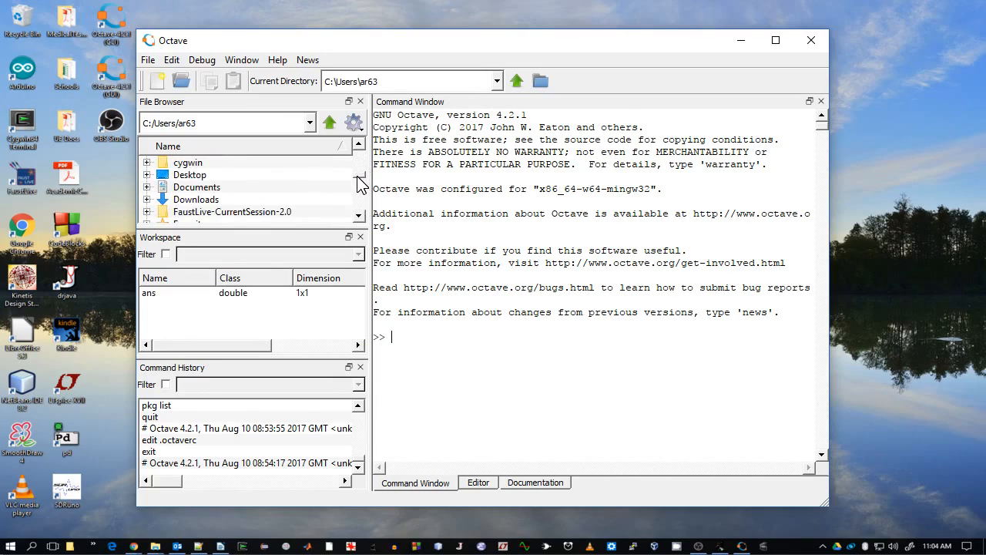
{"action": "left_click", "coordinate": [146, 199]}
{"action": "left_click", "coordinate": [359, 217]}
{"action": "left_click_drag", "start_coordinate": [359, 216], "coordinate": [359, 216]}
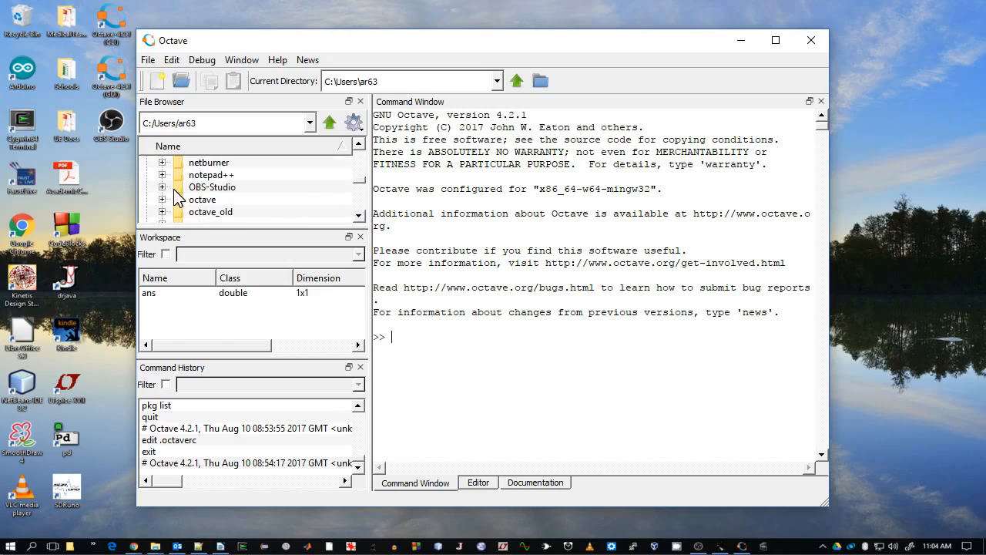
{"action": "left_click", "coordinate": [162, 199]}
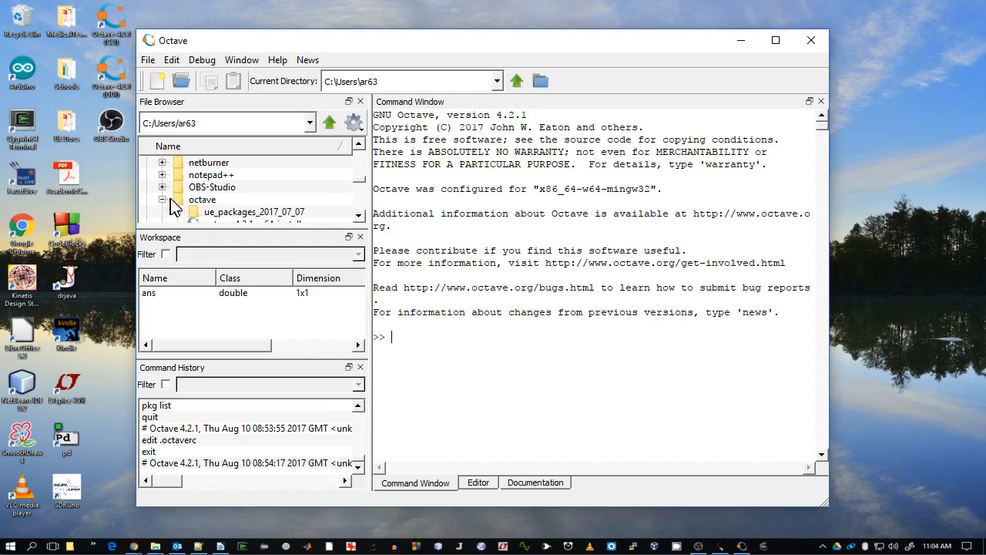
{"action": "left_click", "coordinate": [359, 217]}
{"action": "left_click", "coordinate": [359, 217]}
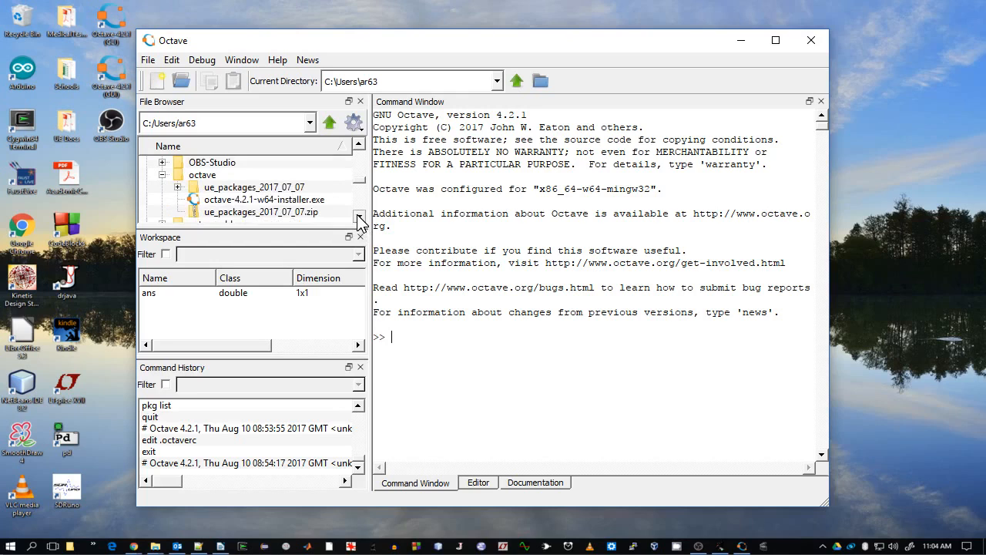
{"action": "left_click", "coordinate": [178, 187]}
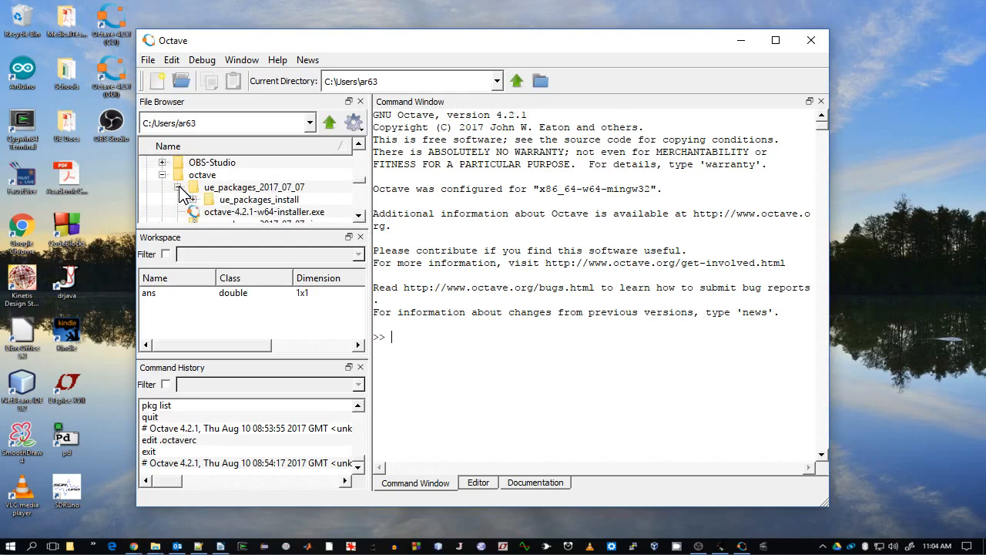
{"action": "double_click", "coordinate": [239, 202]}
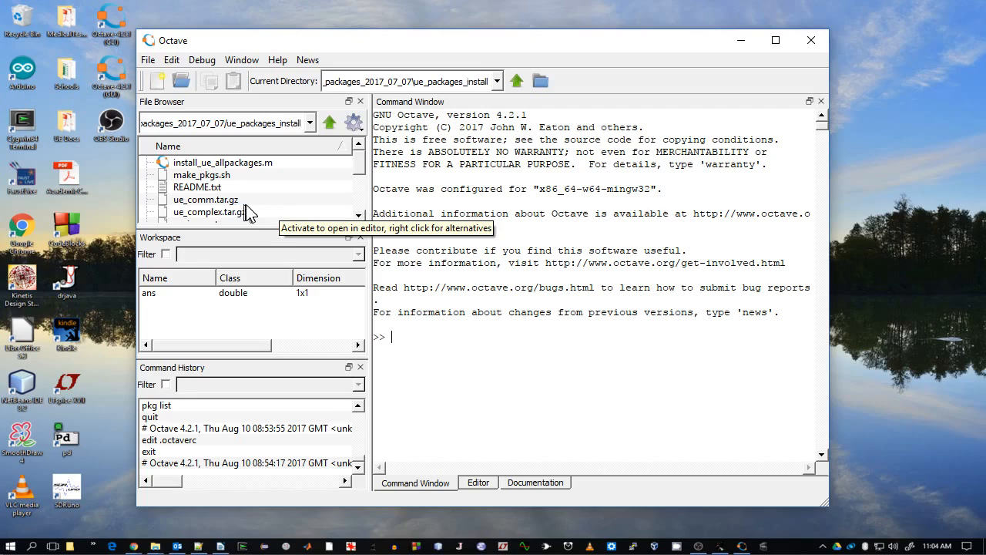
{"action": "right_click", "coordinate": [247, 164]}
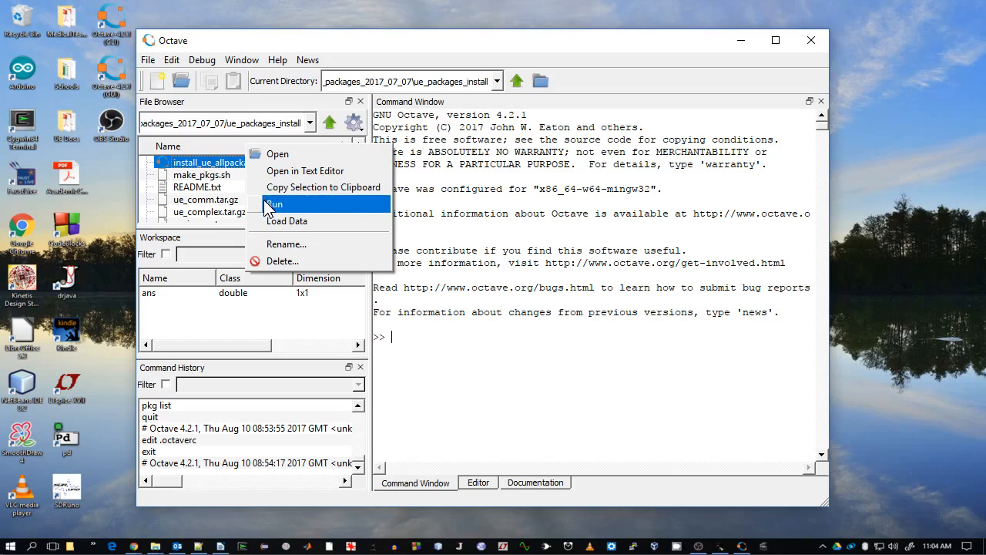
{"action": "left_click", "coordinate": [264, 199]}
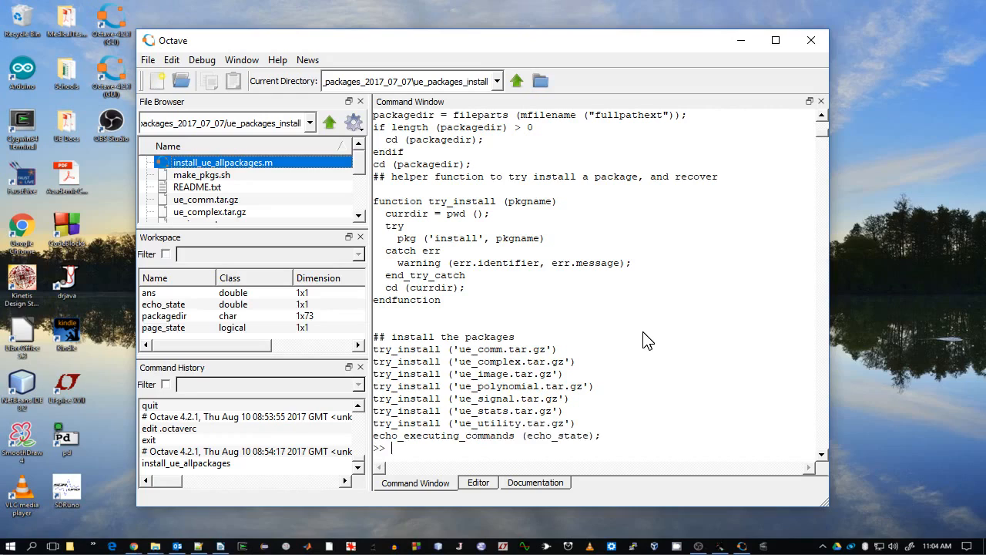
- List the installed Octave packages with pkg list in the Command Window
{"action": "left_click", "coordinate": [663, 332]}
{"action": "type", "text": "pkg list"}
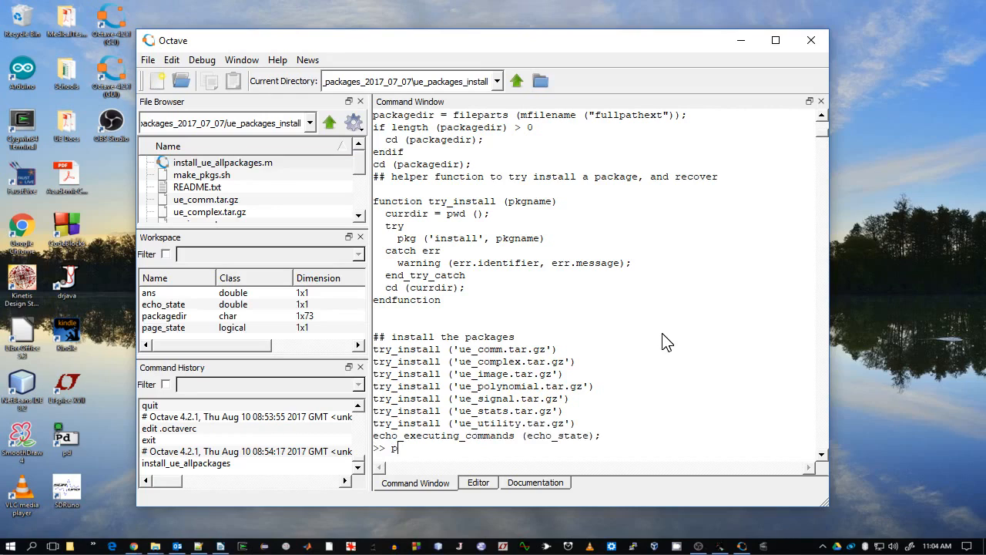
{"action": "key", "text": "Return"}
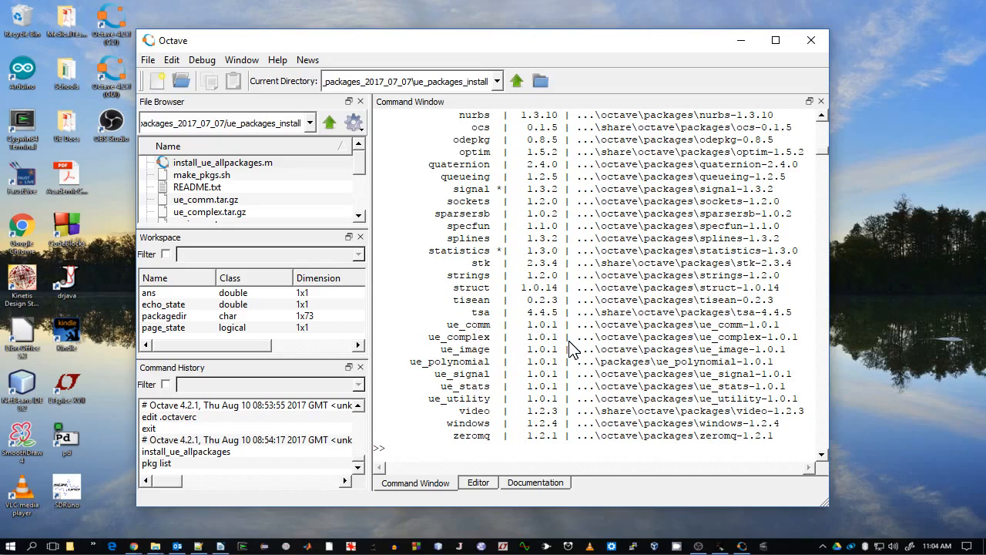
- Change to the home directory with cd and open .octaverc in the editor with edit .octaverc
{"action": "type", "text": "edit"}
{"action": "key", "text": "BackSpace"}
{"action": "key", "text": "BackSpace"}
{"action": "key", "text": "BackSpace"}
{"action": "key", "text": "BackSpace"}
{"action": "type", "text": "cd"}
{"action": "key", "text": "Return"}
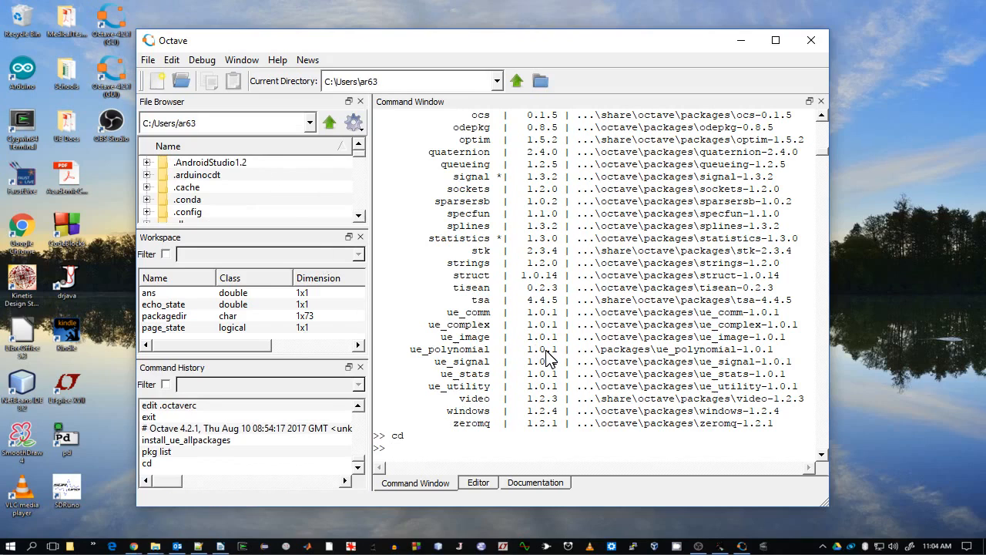
{"action": "type", "text": "edit .octaverc"}
{"action": "key", "text": "Return"}
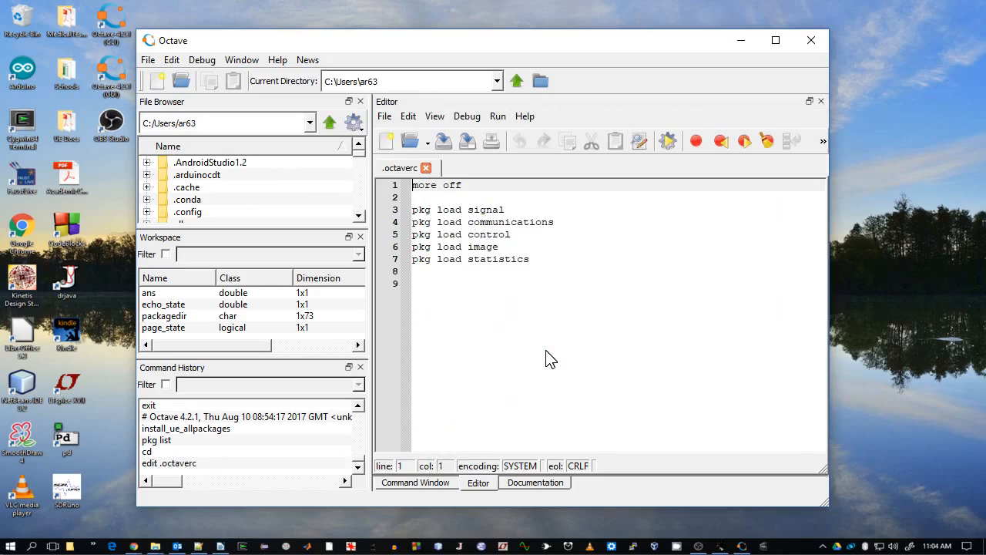
- Append pkg load lines for ue_comm and ue_complex after the existing lines in .octaverc
{"action": "left_click", "coordinate": [428, 280]}
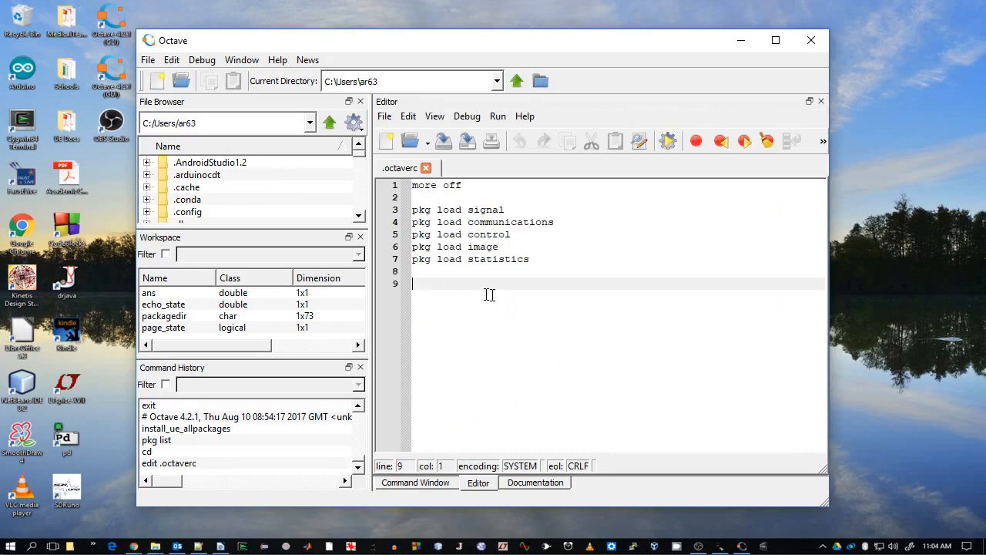
{"action": "type", "text": "pkg l"}
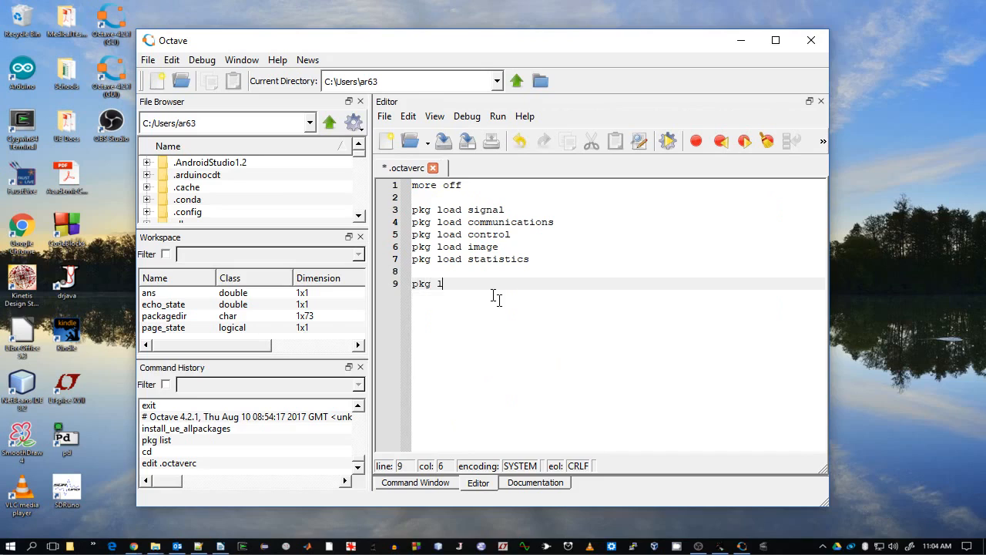
{"action": "type", "text": "oad ue_comm"}
{"action": "key", "text": "Return"}
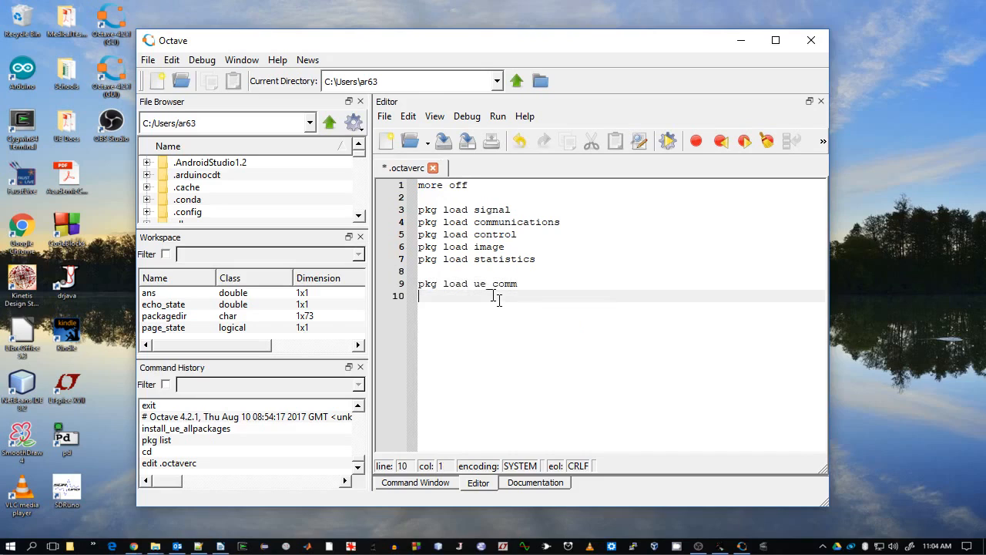
{"action": "type", "text": "pkg load "}
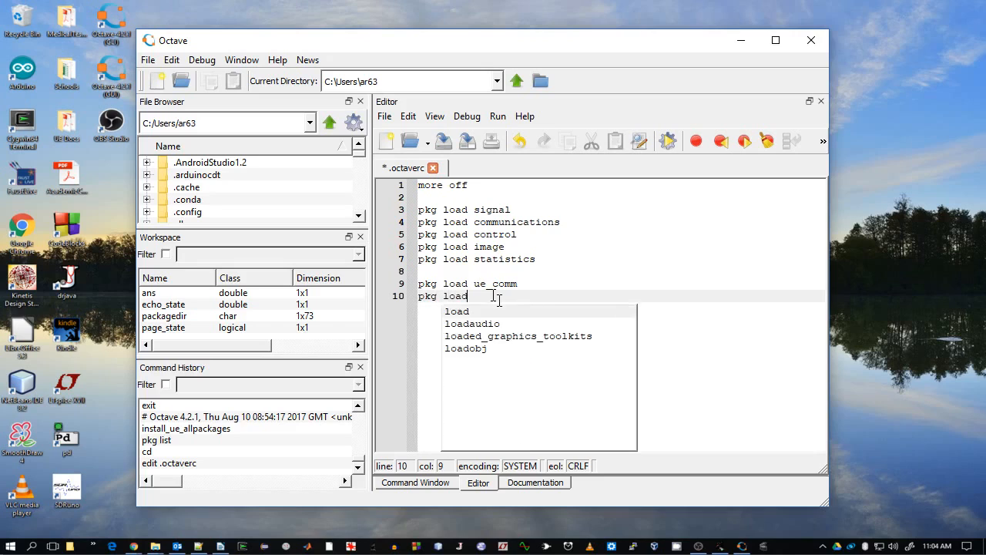
{"action": "type", "text": "ue_complex"}
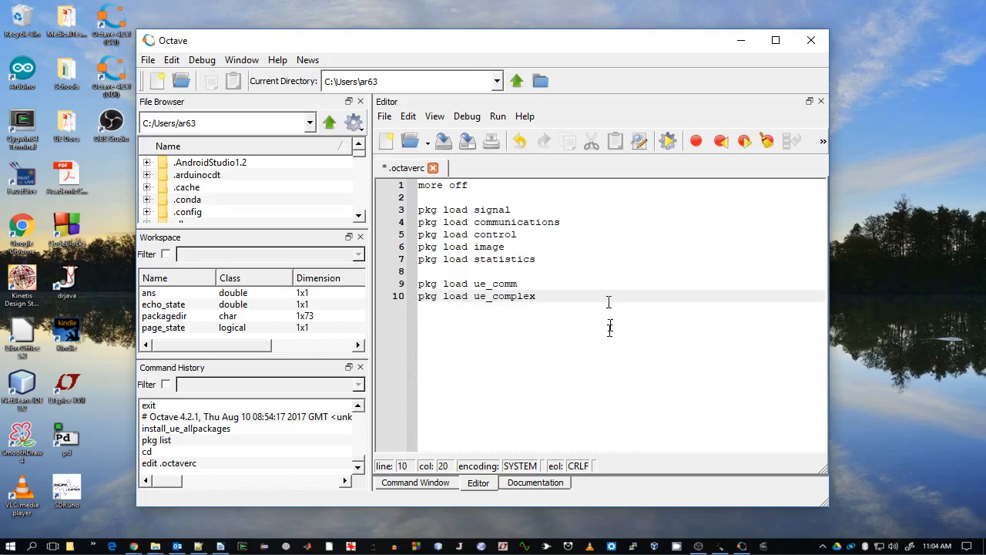
{"action": "left_click", "coordinate": [421, 481]}
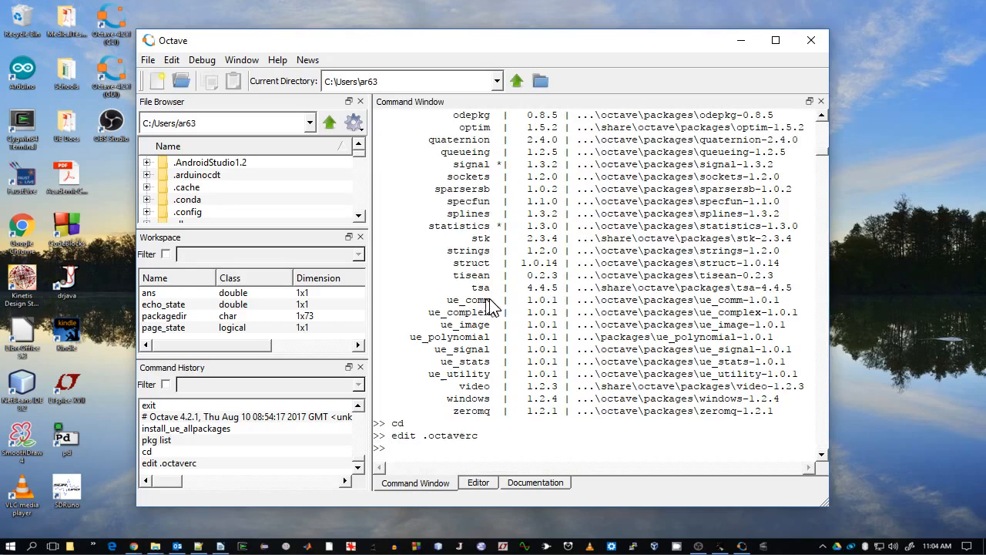
{"action": "left_click", "coordinate": [478, 485]}
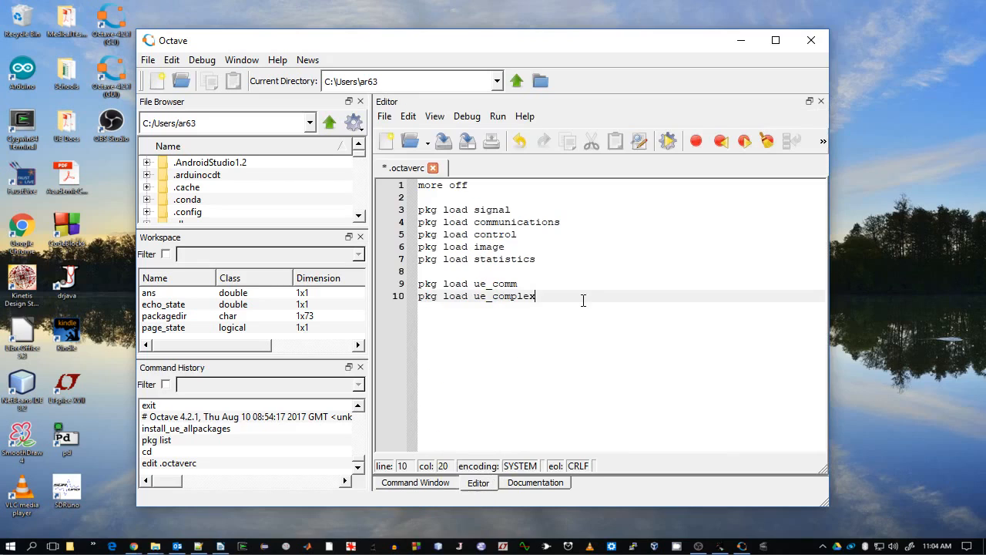
- Add pkg load lines for ue_image and ue_polynomial to .octaverc
{"action": "key", "text": "Return"}
{"action": "type", "text": "pkg "}
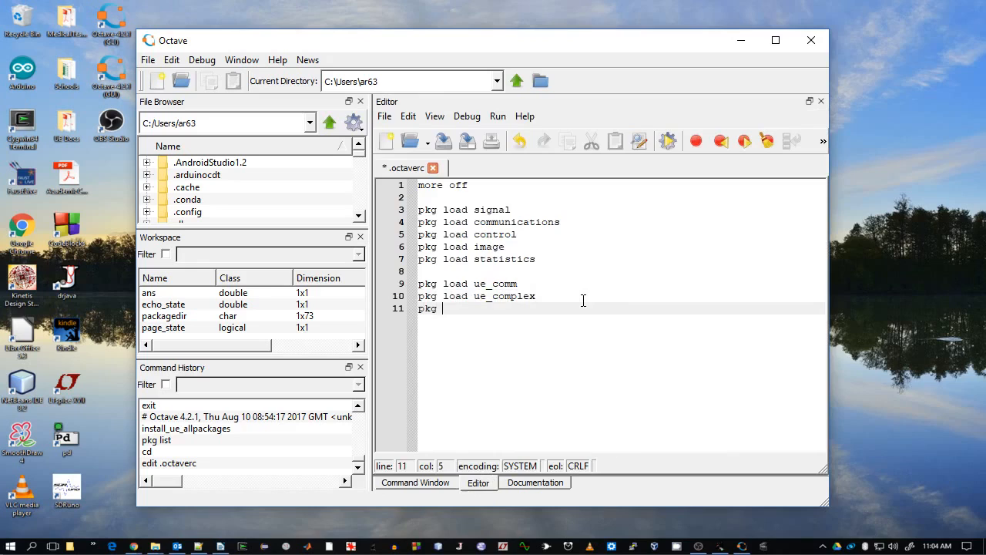
{"action": "type", "text": "load ue_image"}
{"action": "key", "text": "Return"}
{"action": "type", "text": "pkg loa"}
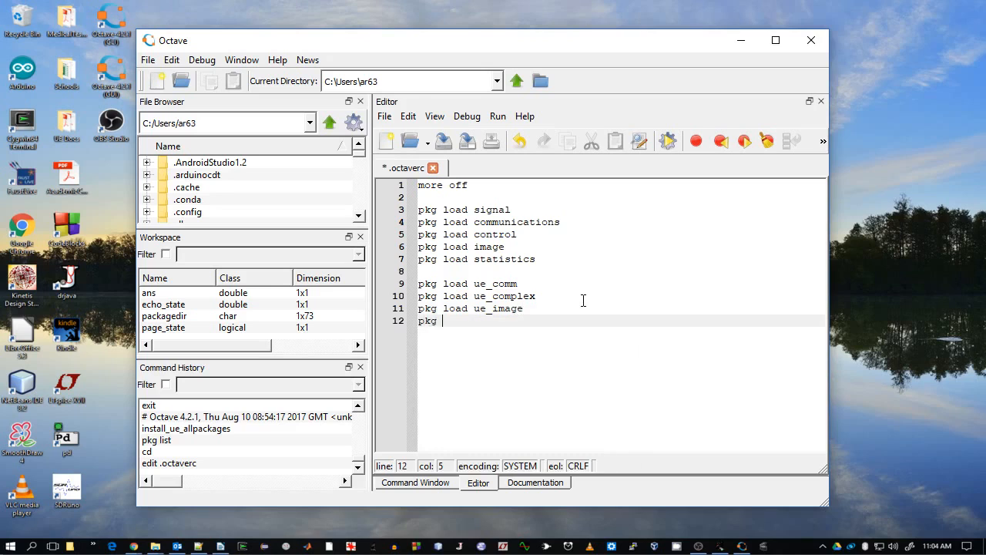
{"action": "type", "text": "d ue_polynomial"}
{"action": "key", "text": "Return"}
- Add pkg load lines for ue_signal and ue_stats to .octaverc
{"action": "type", "text": "pkg load"}
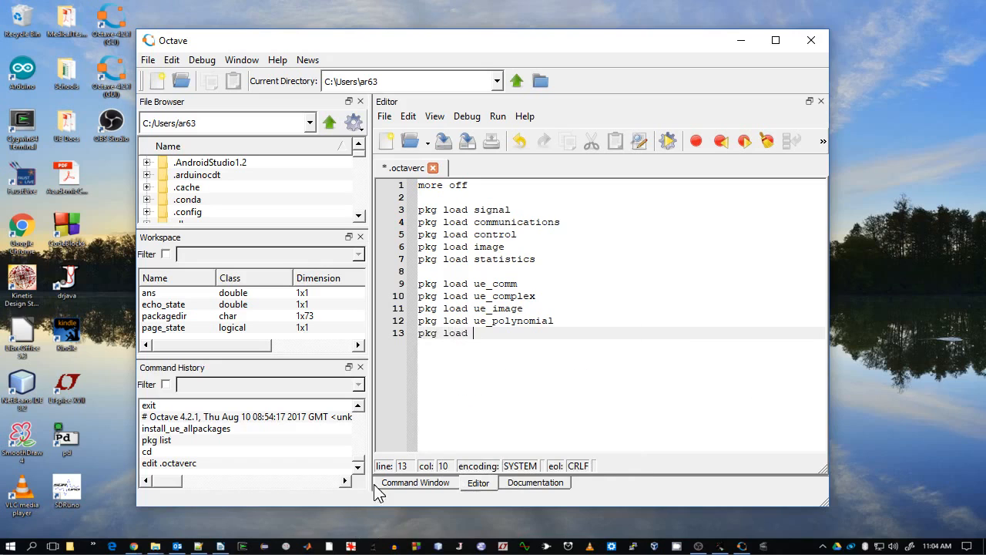
{"action": "left_click", "coordinate": [415, 482]}
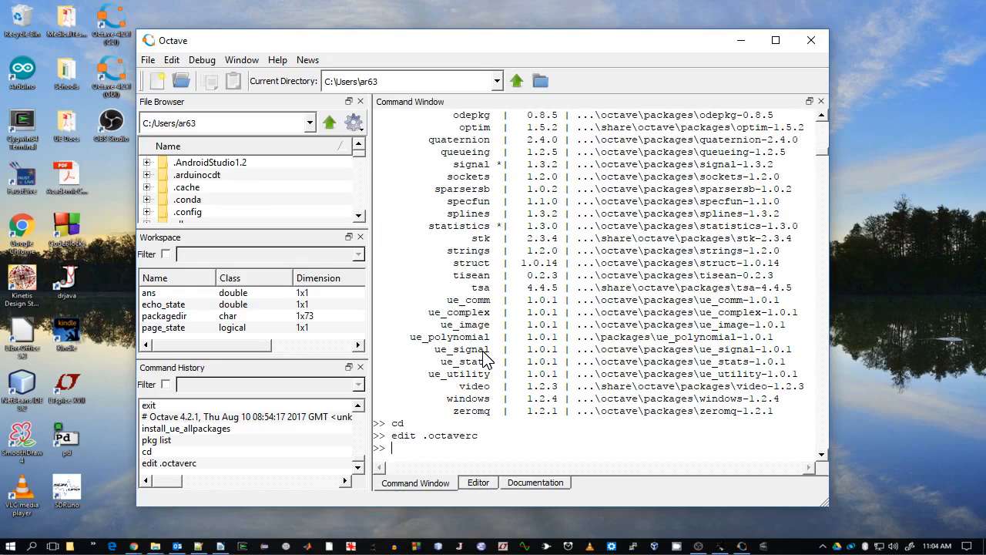
{"action": "left_click", "coordinate": [479, 483]}
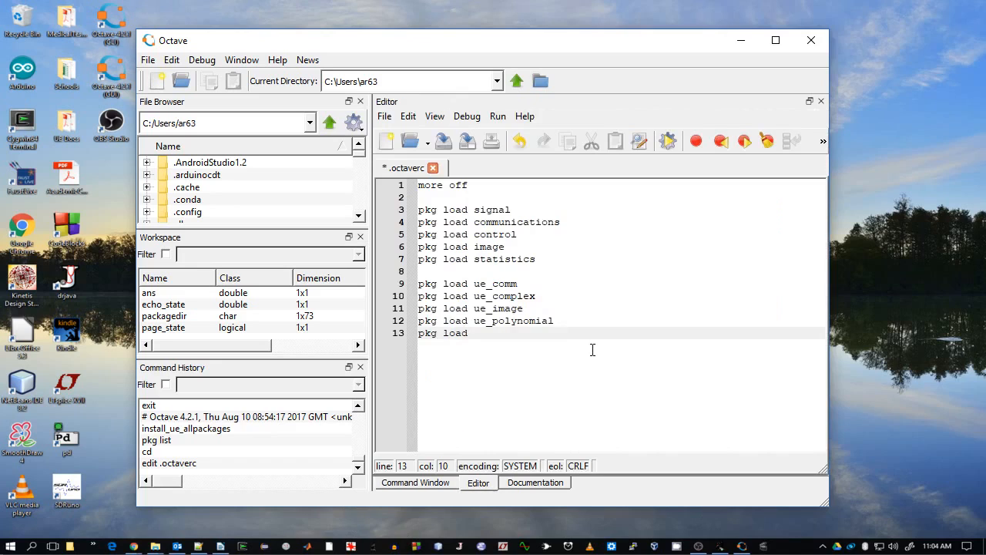
{"action": "type", "text": "ue_signal"}
{"action": "key", "text": "Return"}
{"action": "type", "text": "pkg"}
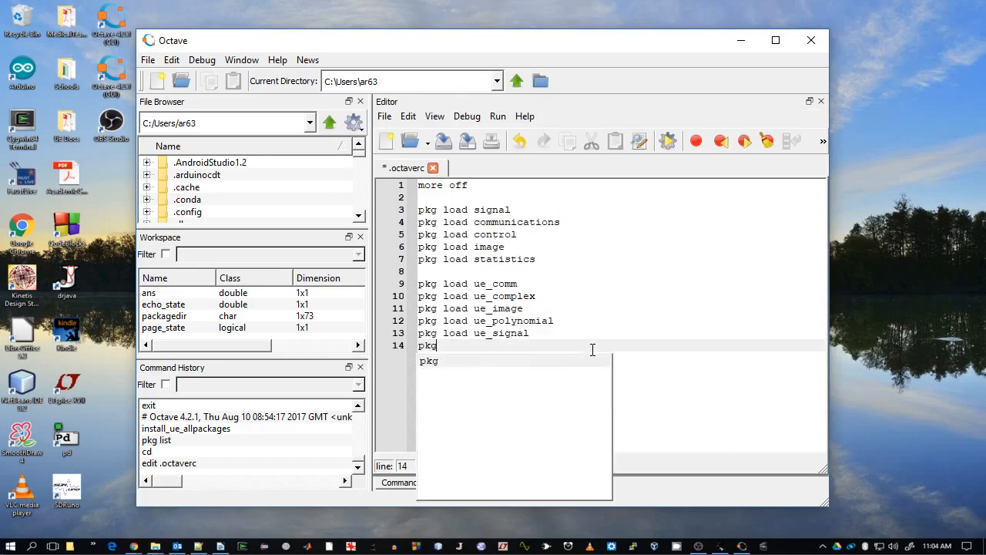
{"action": "type", "text": " load ue_stats"}
{"action": "key", "text": "Return"}
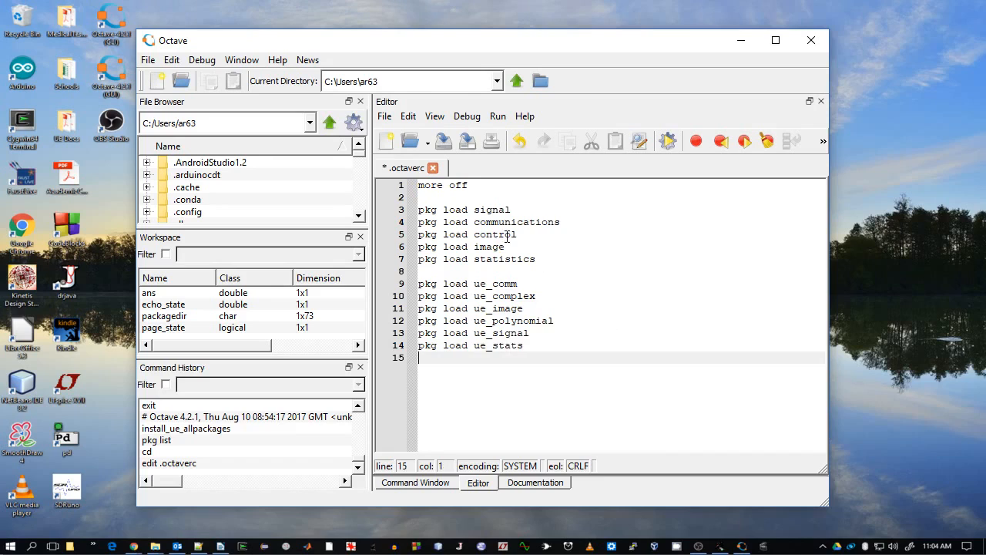
- Save the edited .octaverc file and return to the Command Window
{"action": "left_click", "coordinate": [384, 118]}
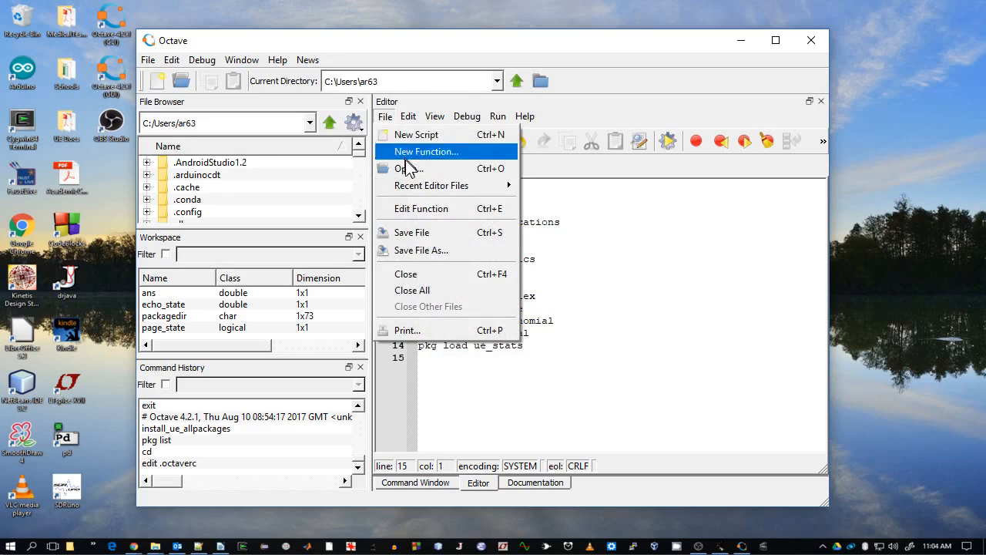
{"action": "left_click", "coordinate": [411, 230]}
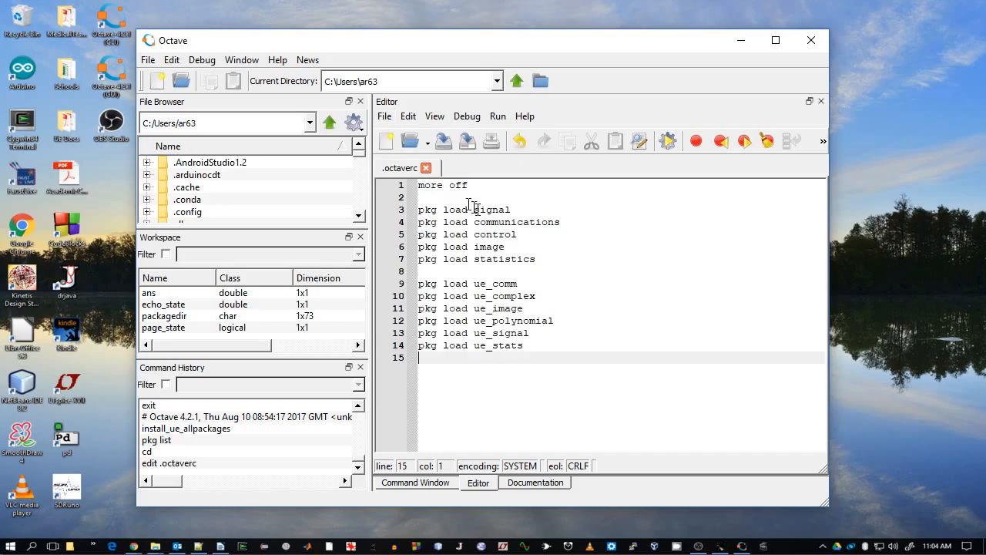
{"action": "left_click", "coordinate": [427, 168]}
{"action": "left_click", "coordinate": [441, 485]}
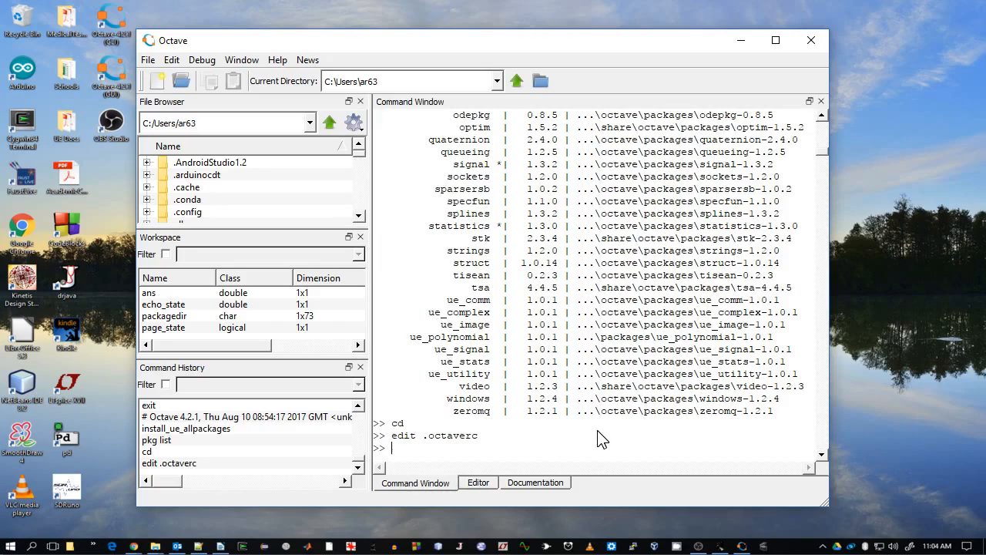
- List the installed packages with pkg list, then quit Octave with quit
{"action": "type", "text": "pkg list"}
{"action": "key", "text": "Return"}
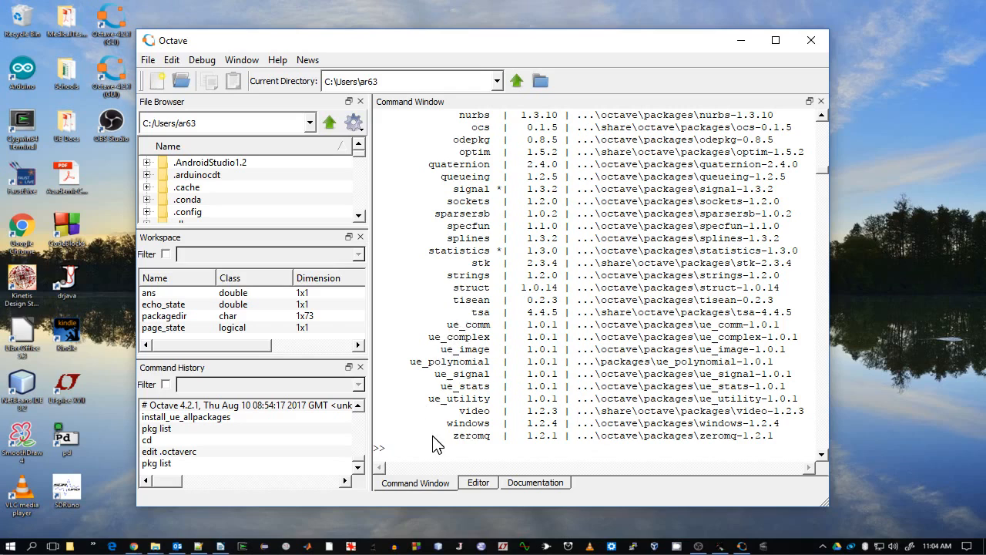
{"action": "type", "text": "quit"}
{"action": "key", "text": "Return"}
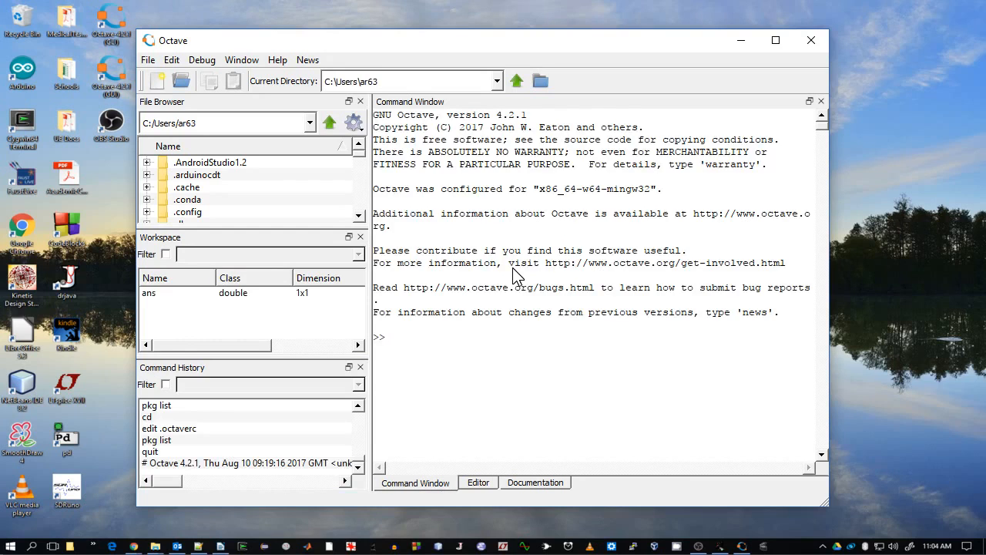
- In the restarted Octave, list packages with pkg list to check the loaded ue packages, then enter quit
{"action": "type", "text": "pkg list"}
{"action": "key", "text": "Return"}
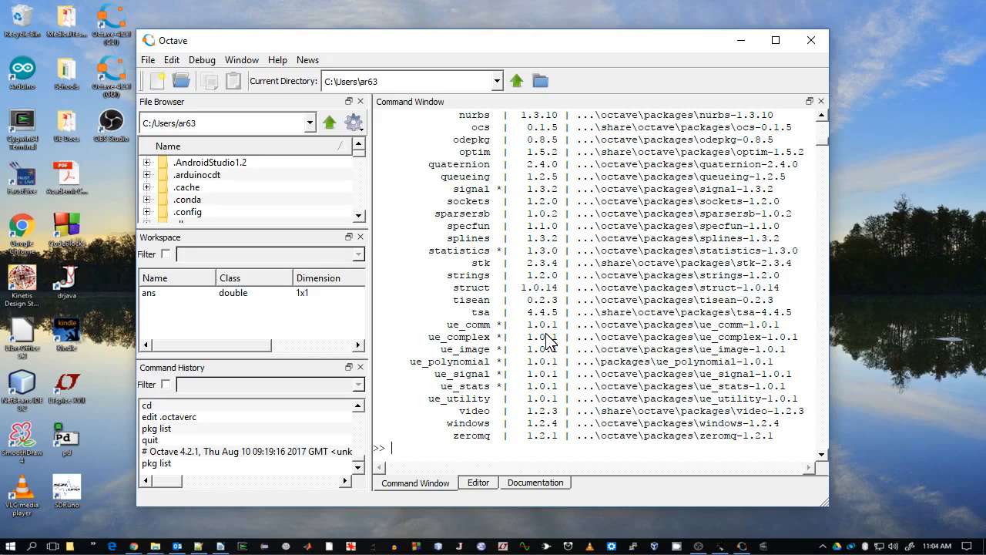
{"action": "type", "text": "quit"}
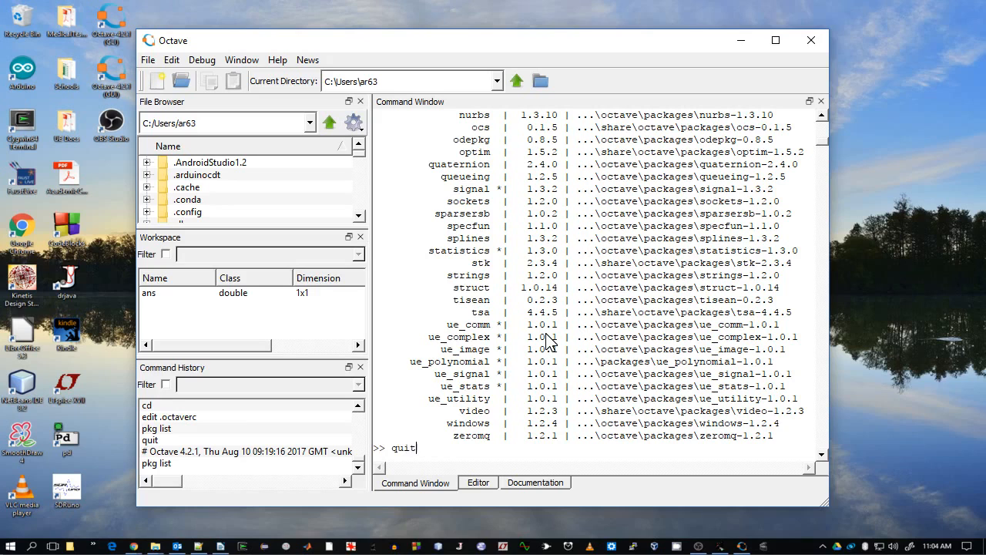